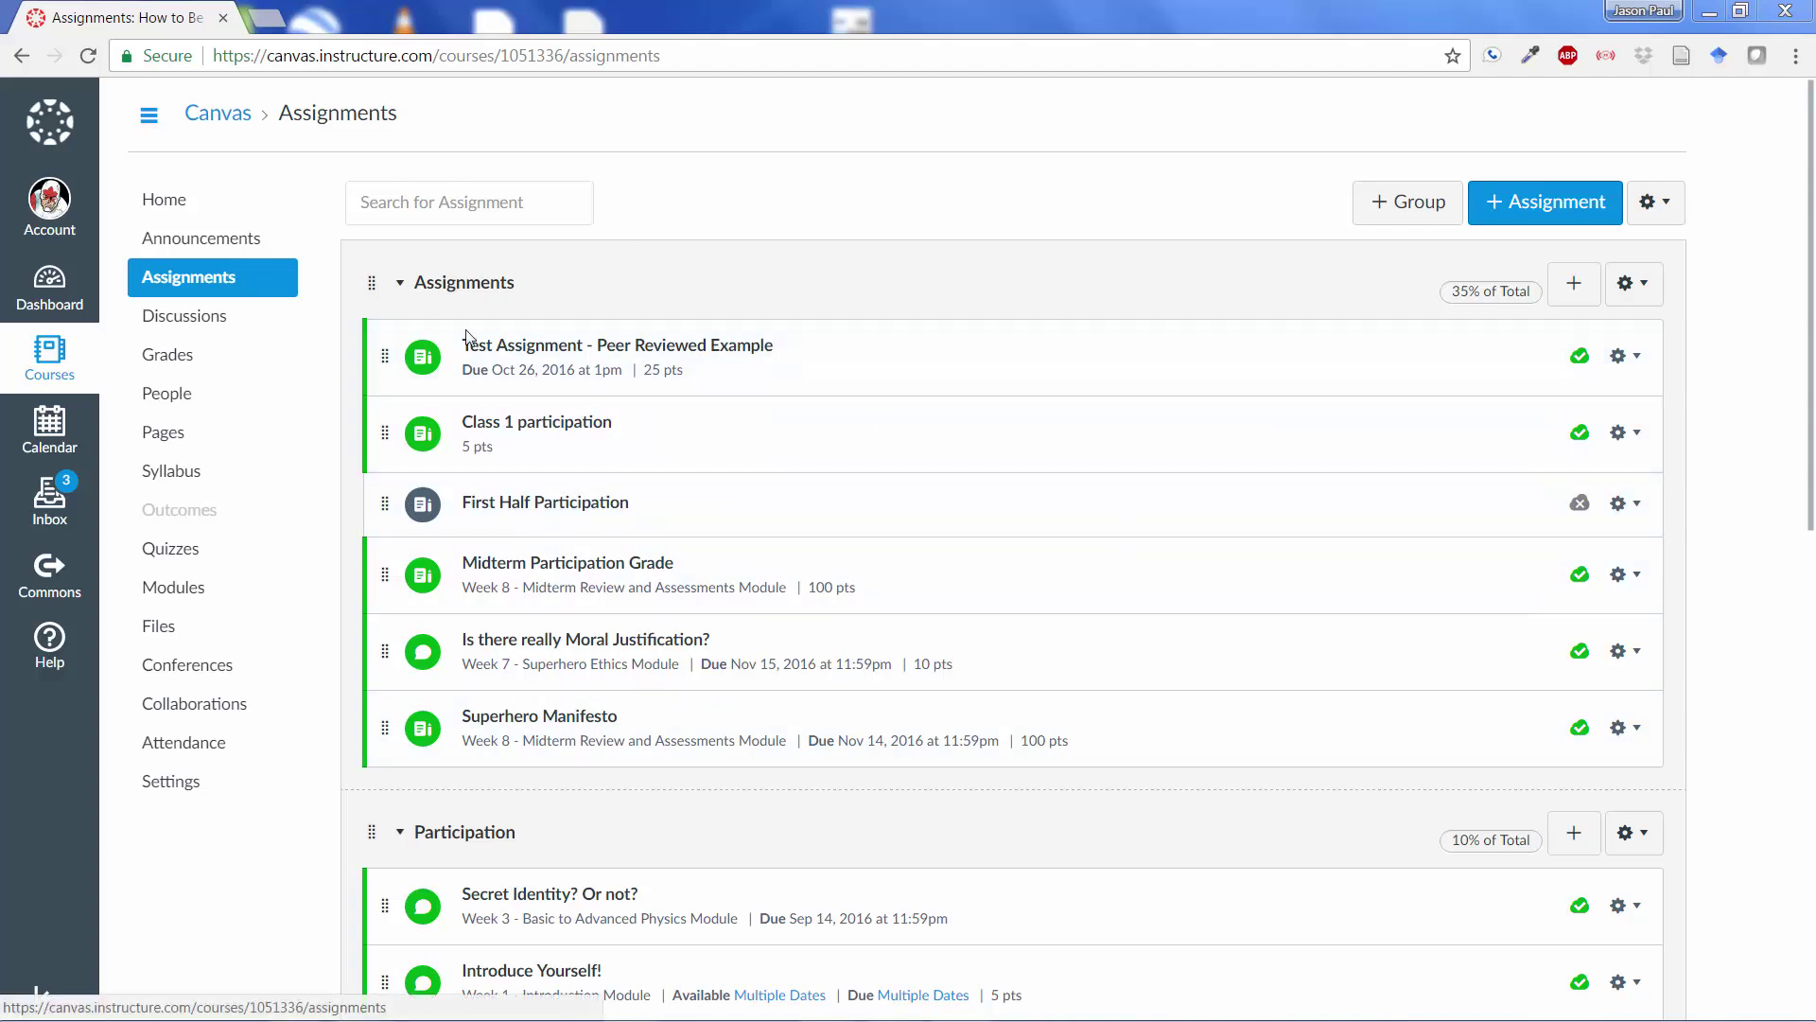
Step: Reorder the course navigation in Settings so Assignments sits directly below People, and save
scroll(1786, 475, "down", 3)
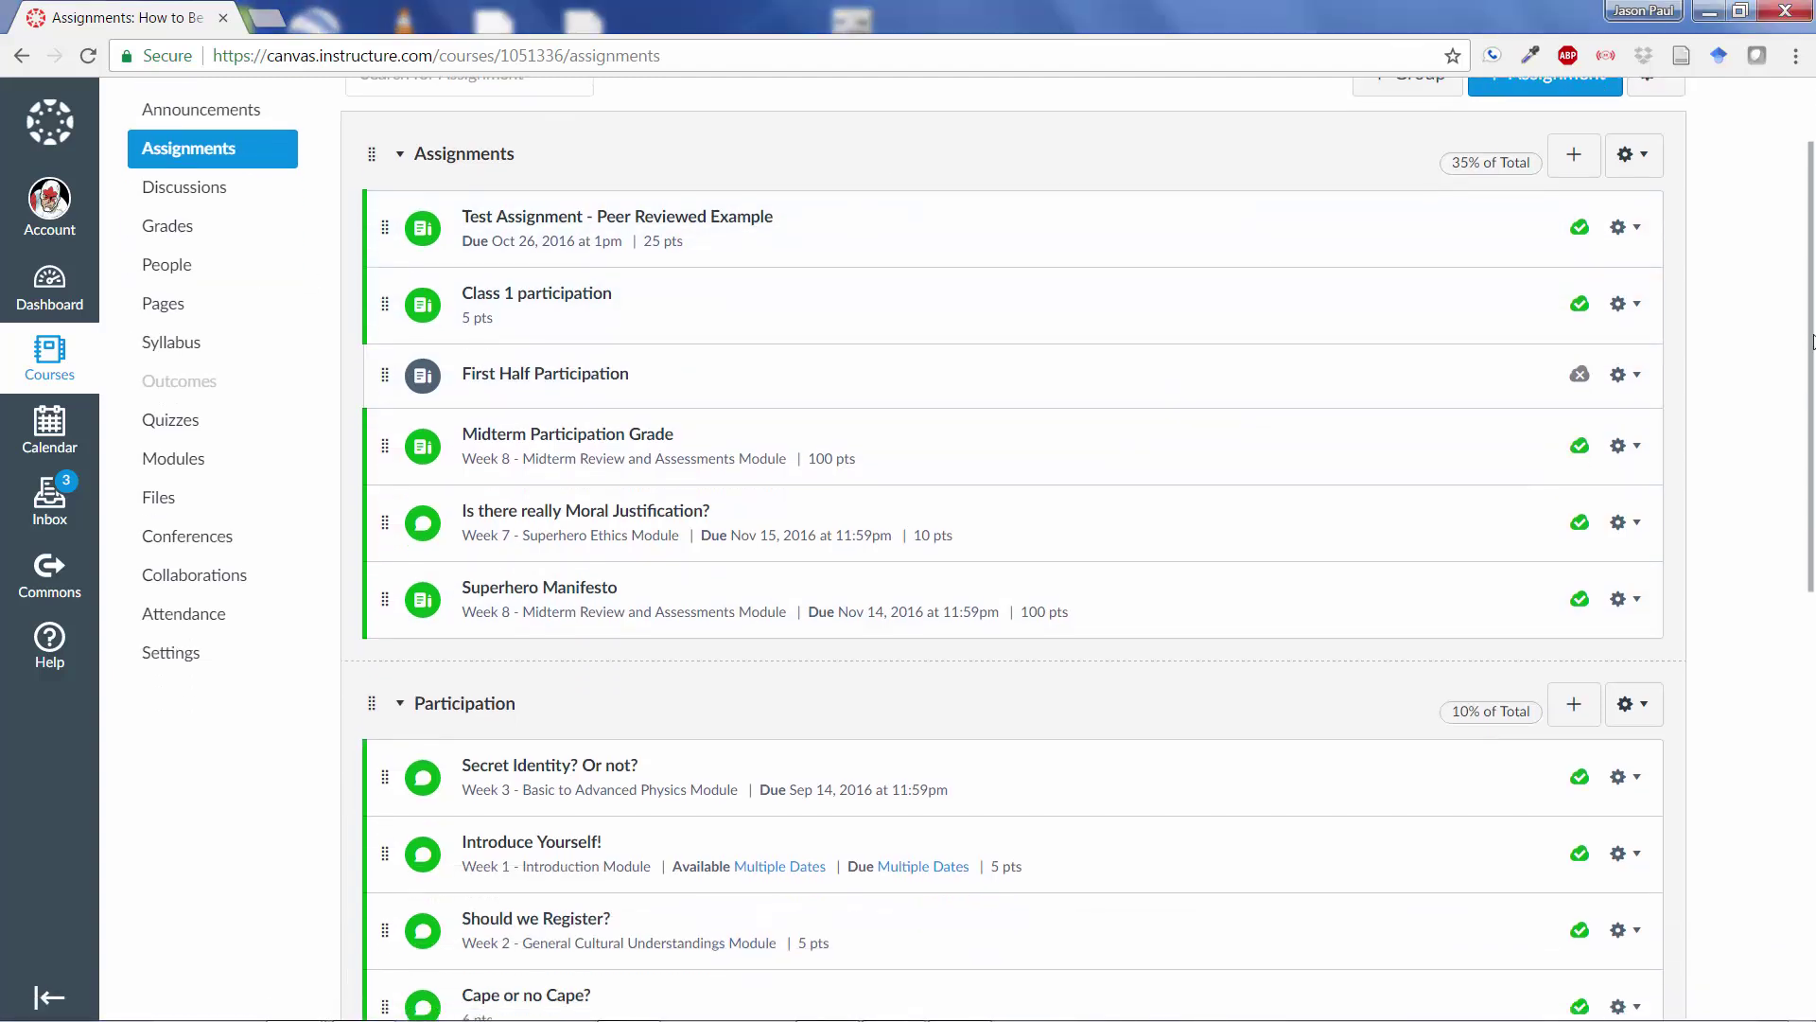
scroll(1786, 475, "down", 7)
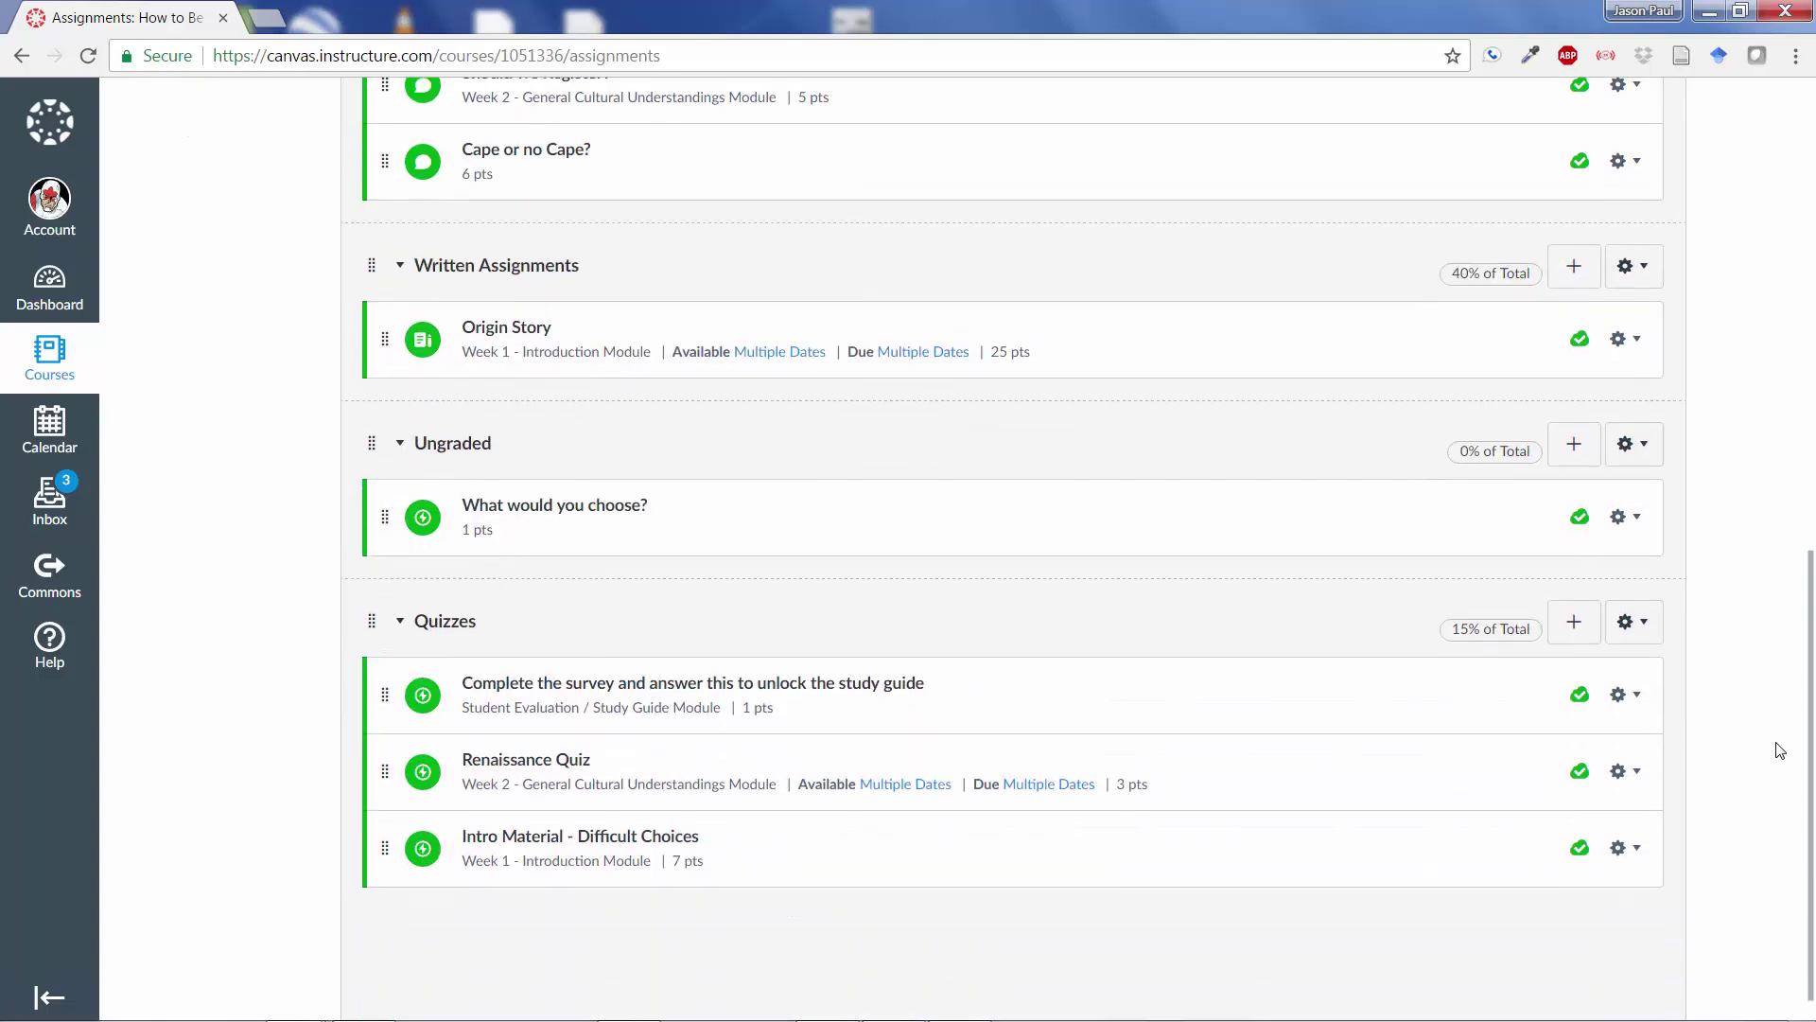
scroll(1811, 518, "up", 10)
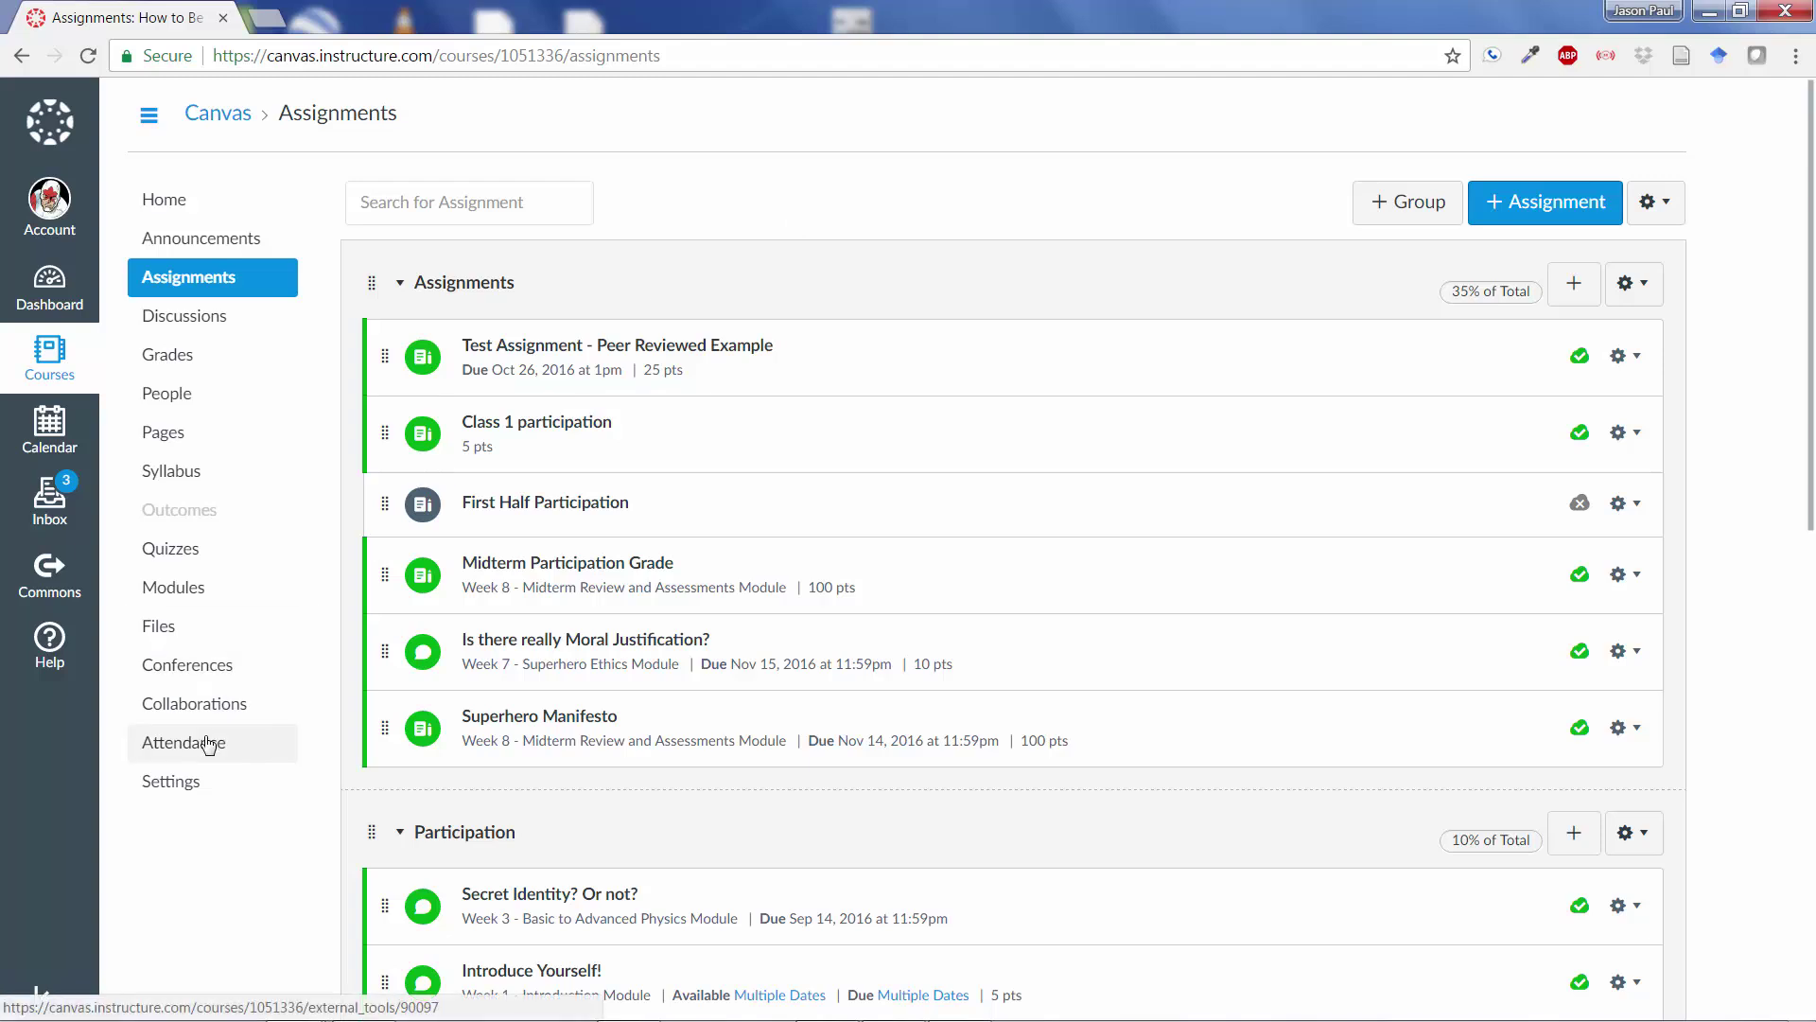
left_click(202, 786)
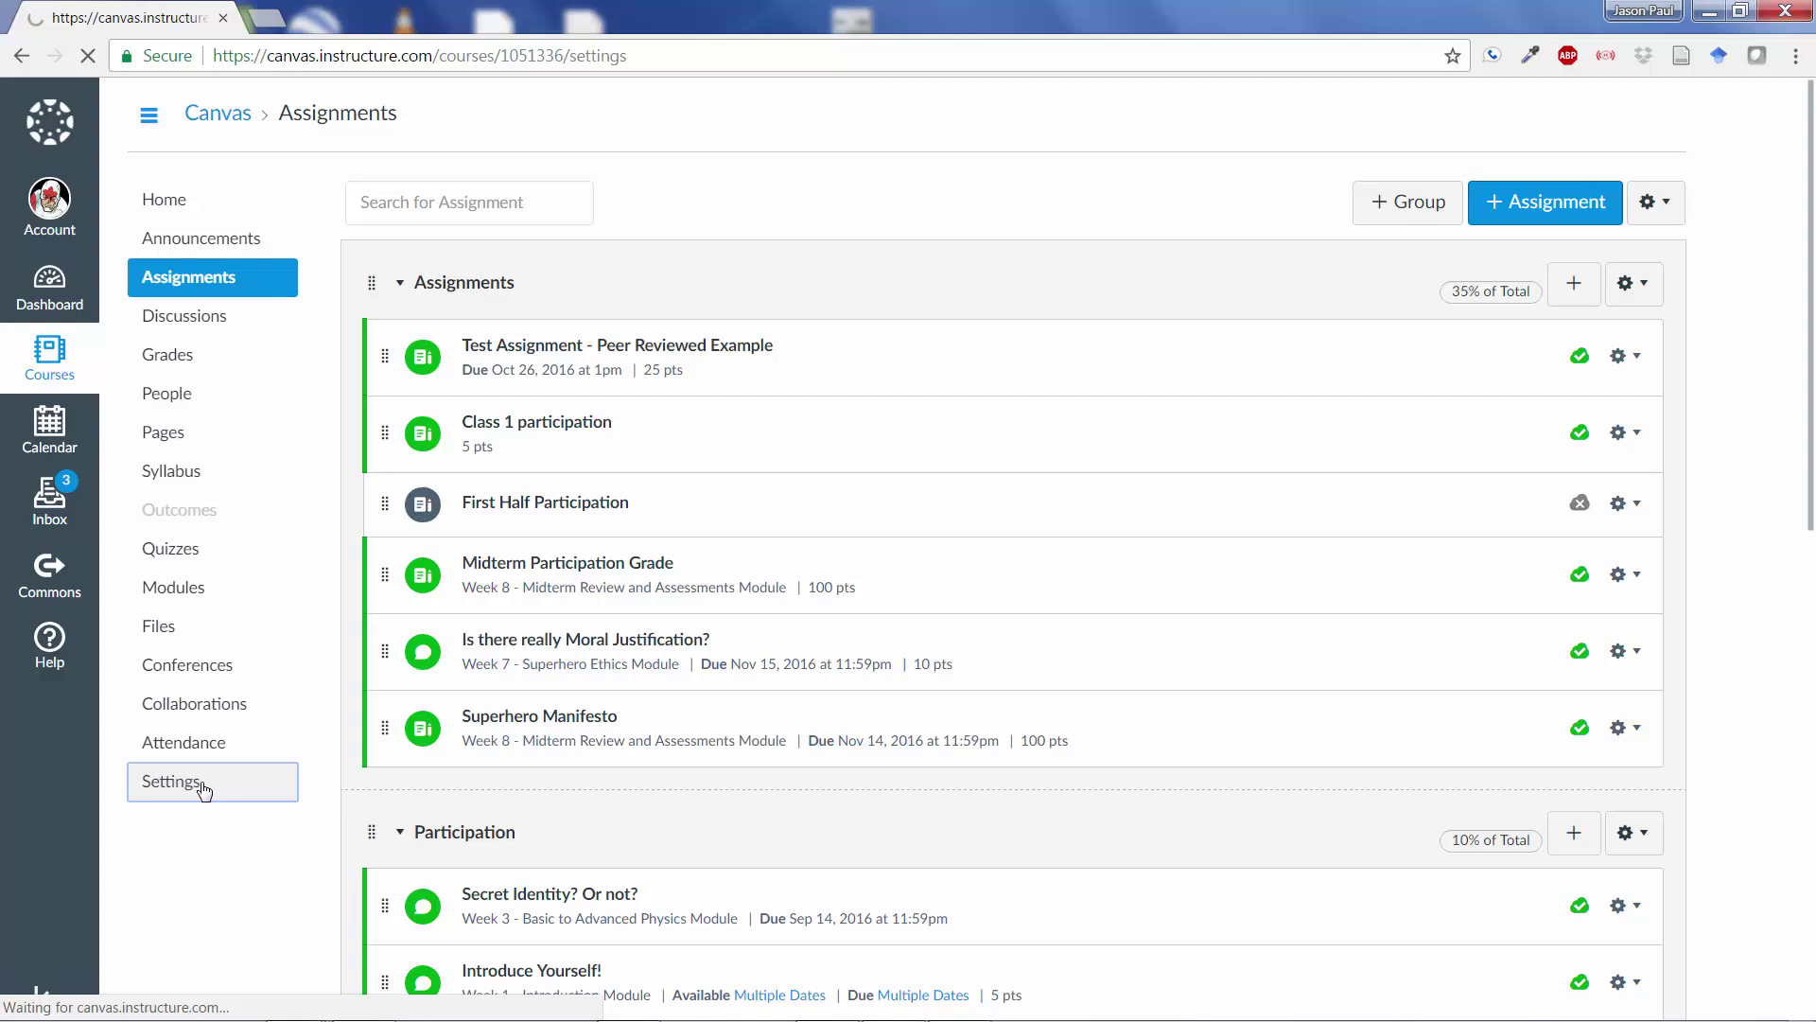
left_click(639, 203)
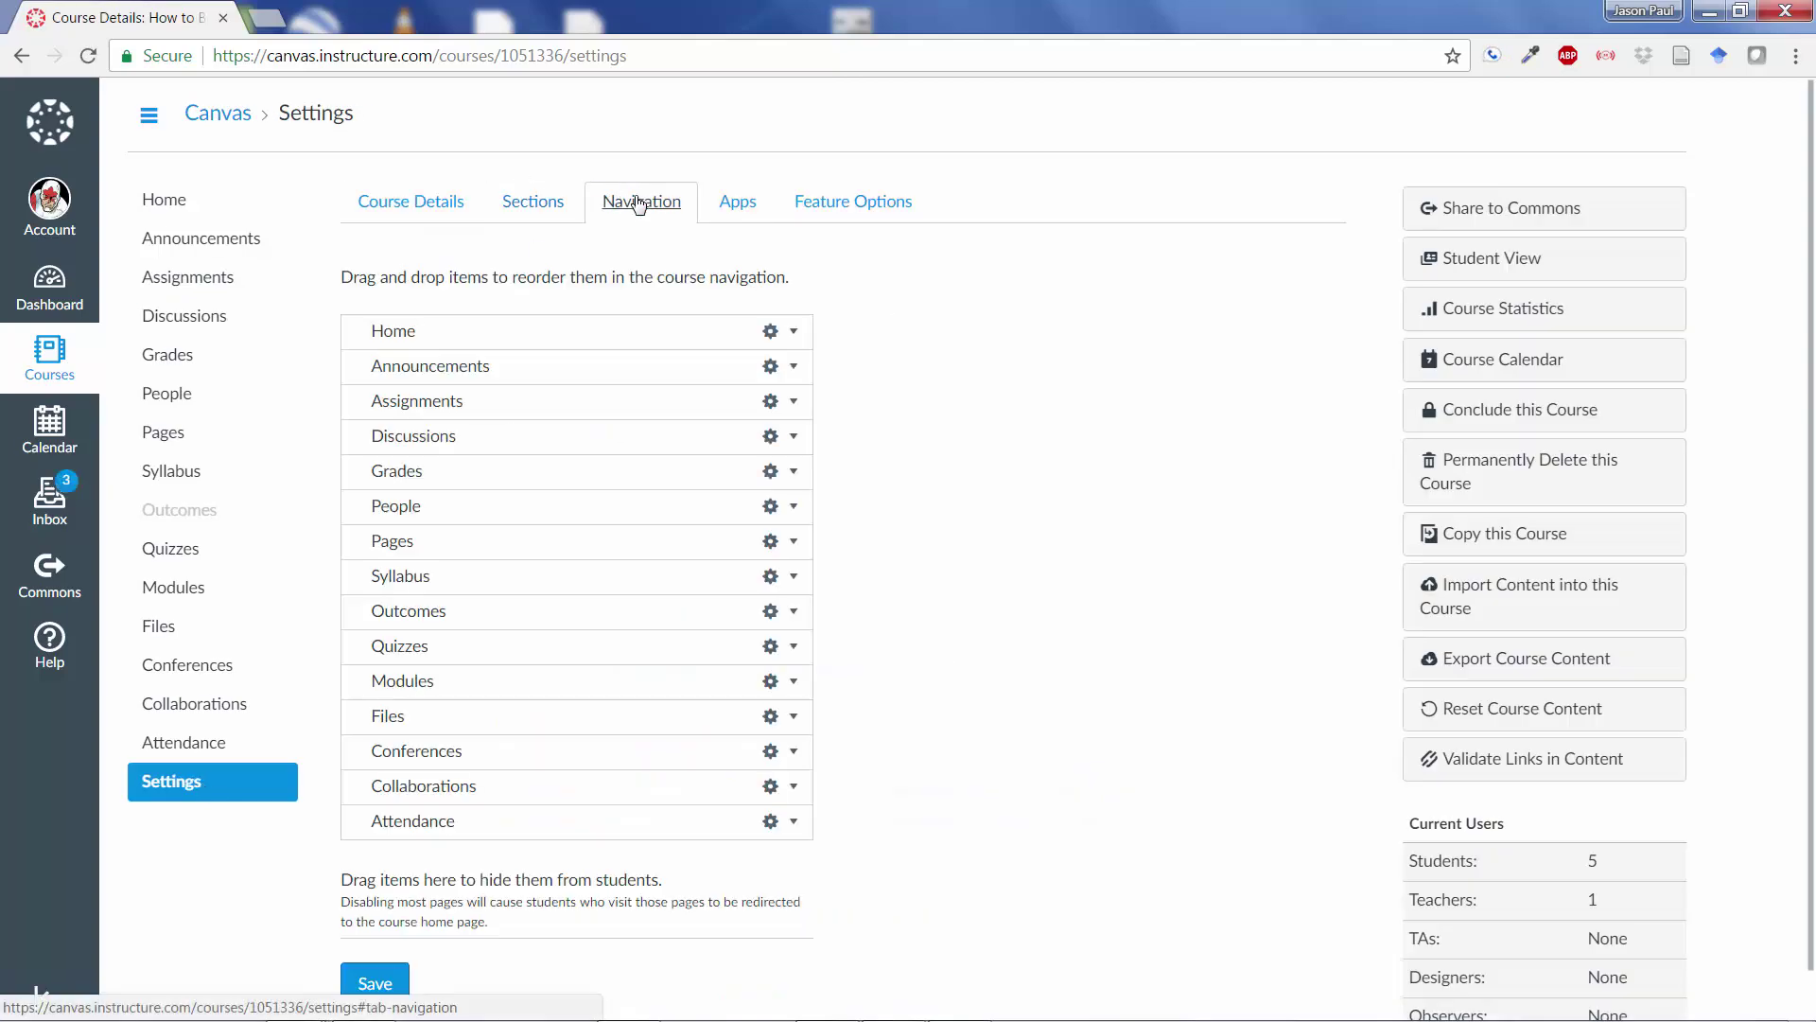
scroll(495, 349, "down", 1)
left_click_drag(495, 349, 506, 448)
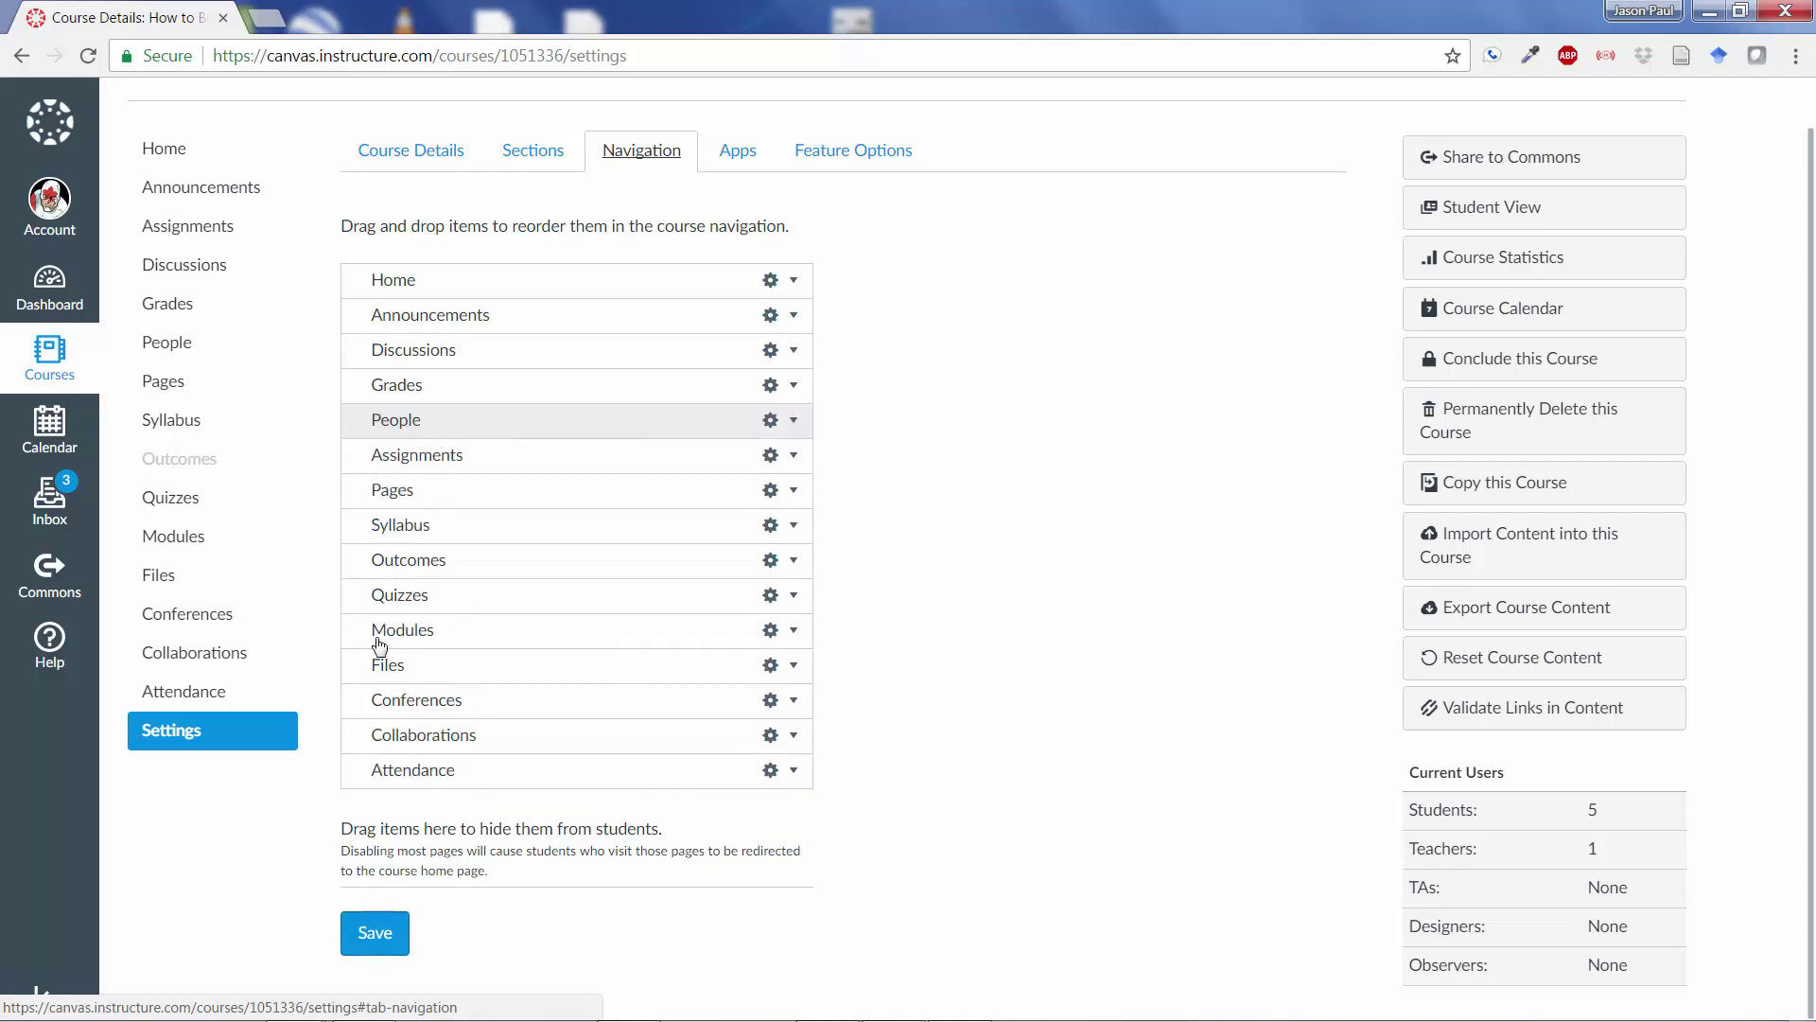
left_click(386, 936)
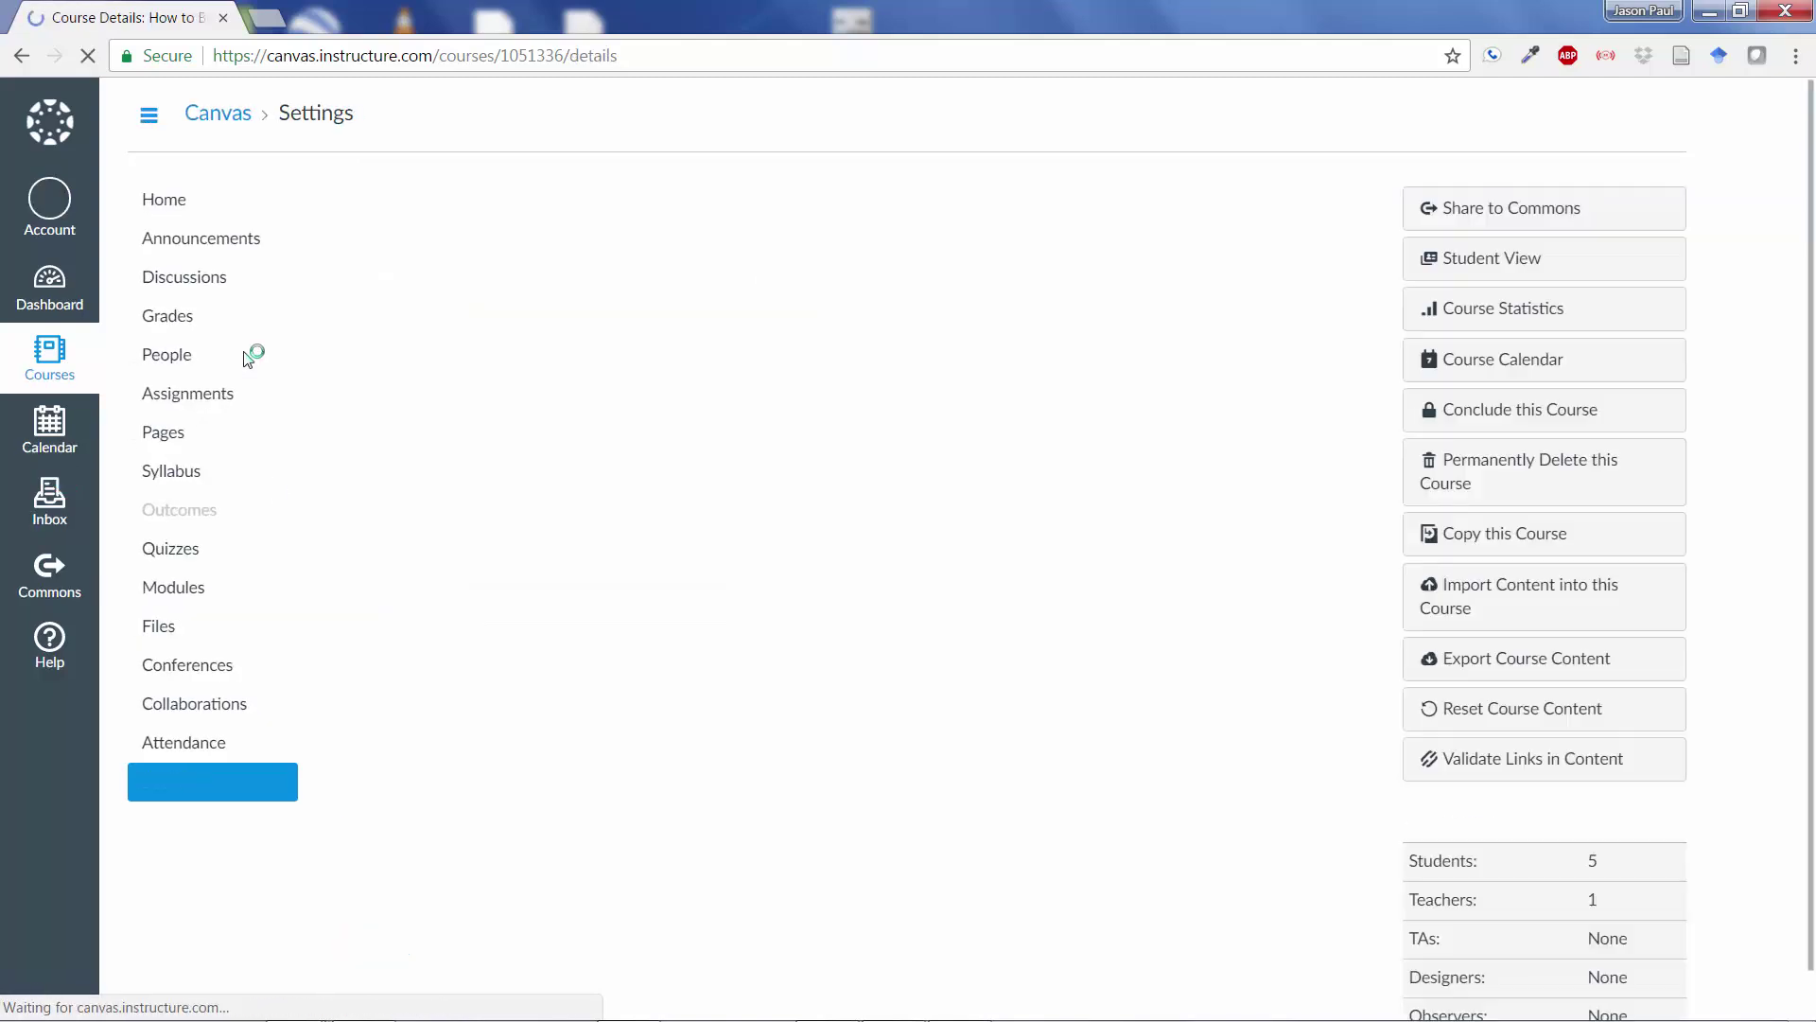
Step: Open Roll Call attendance and filter the section list to All for Tue Jan 17
left_click(189, 744)
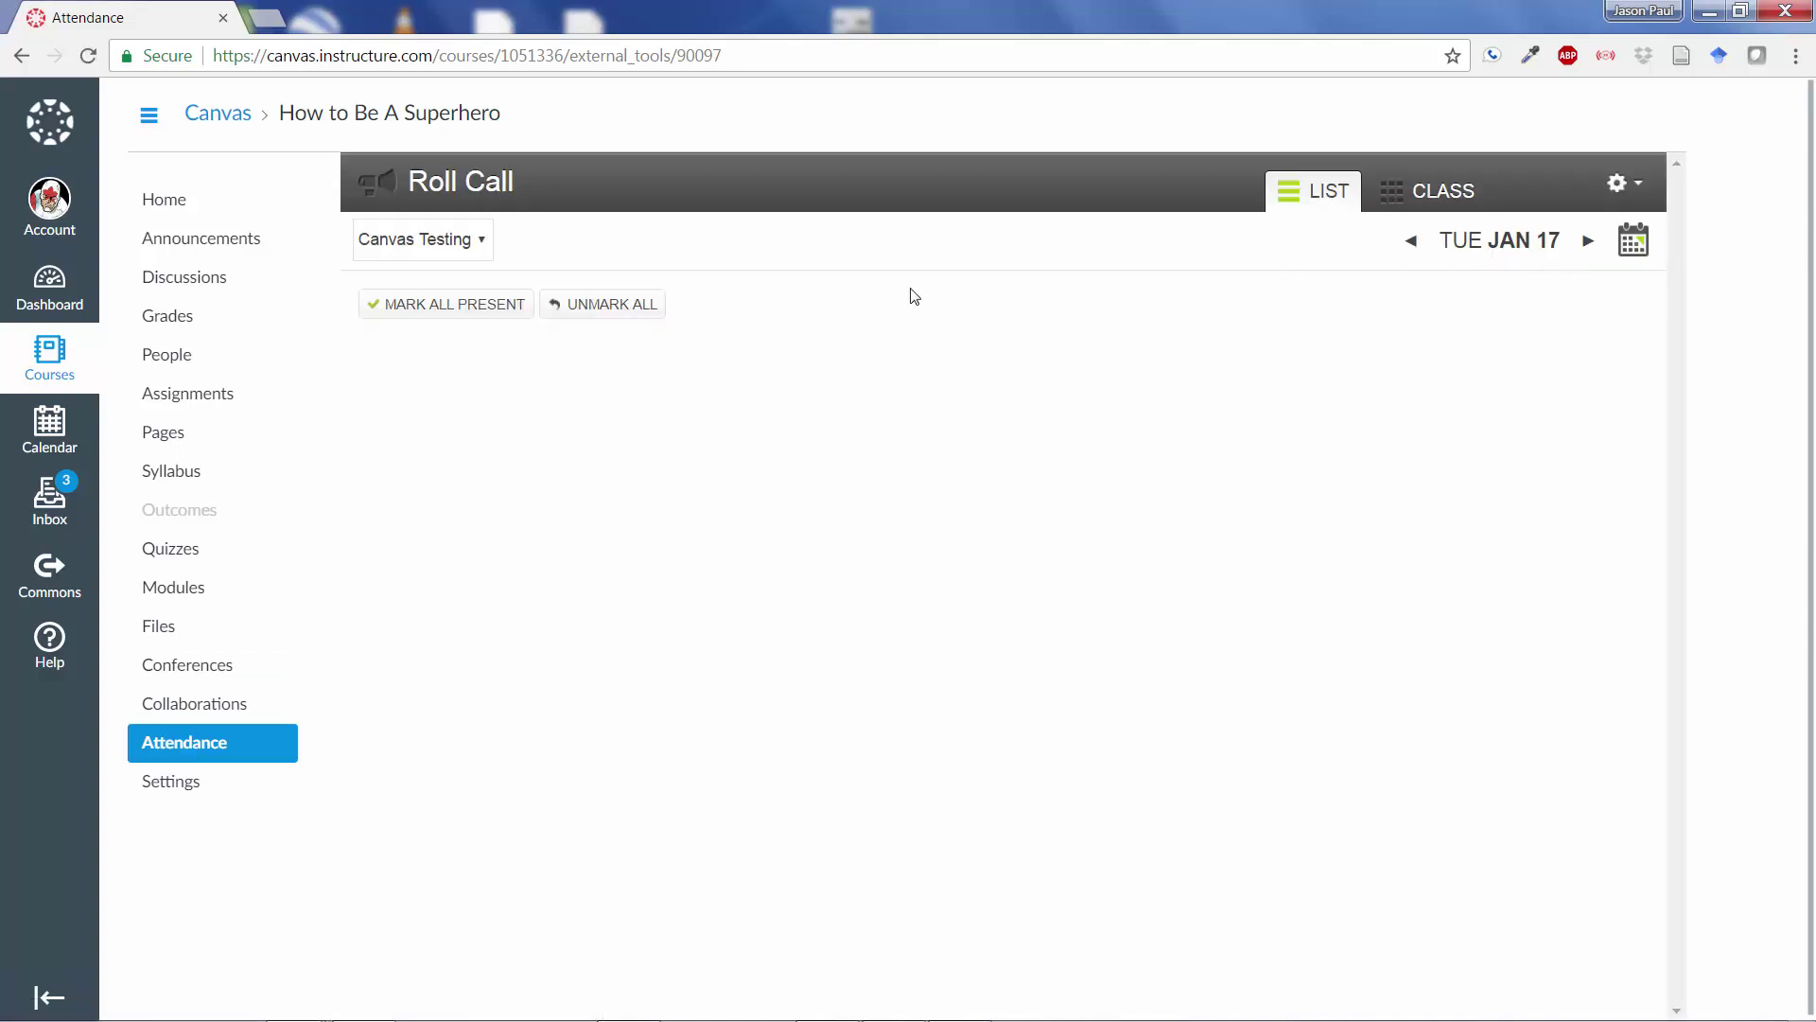
left_click(459, 239)
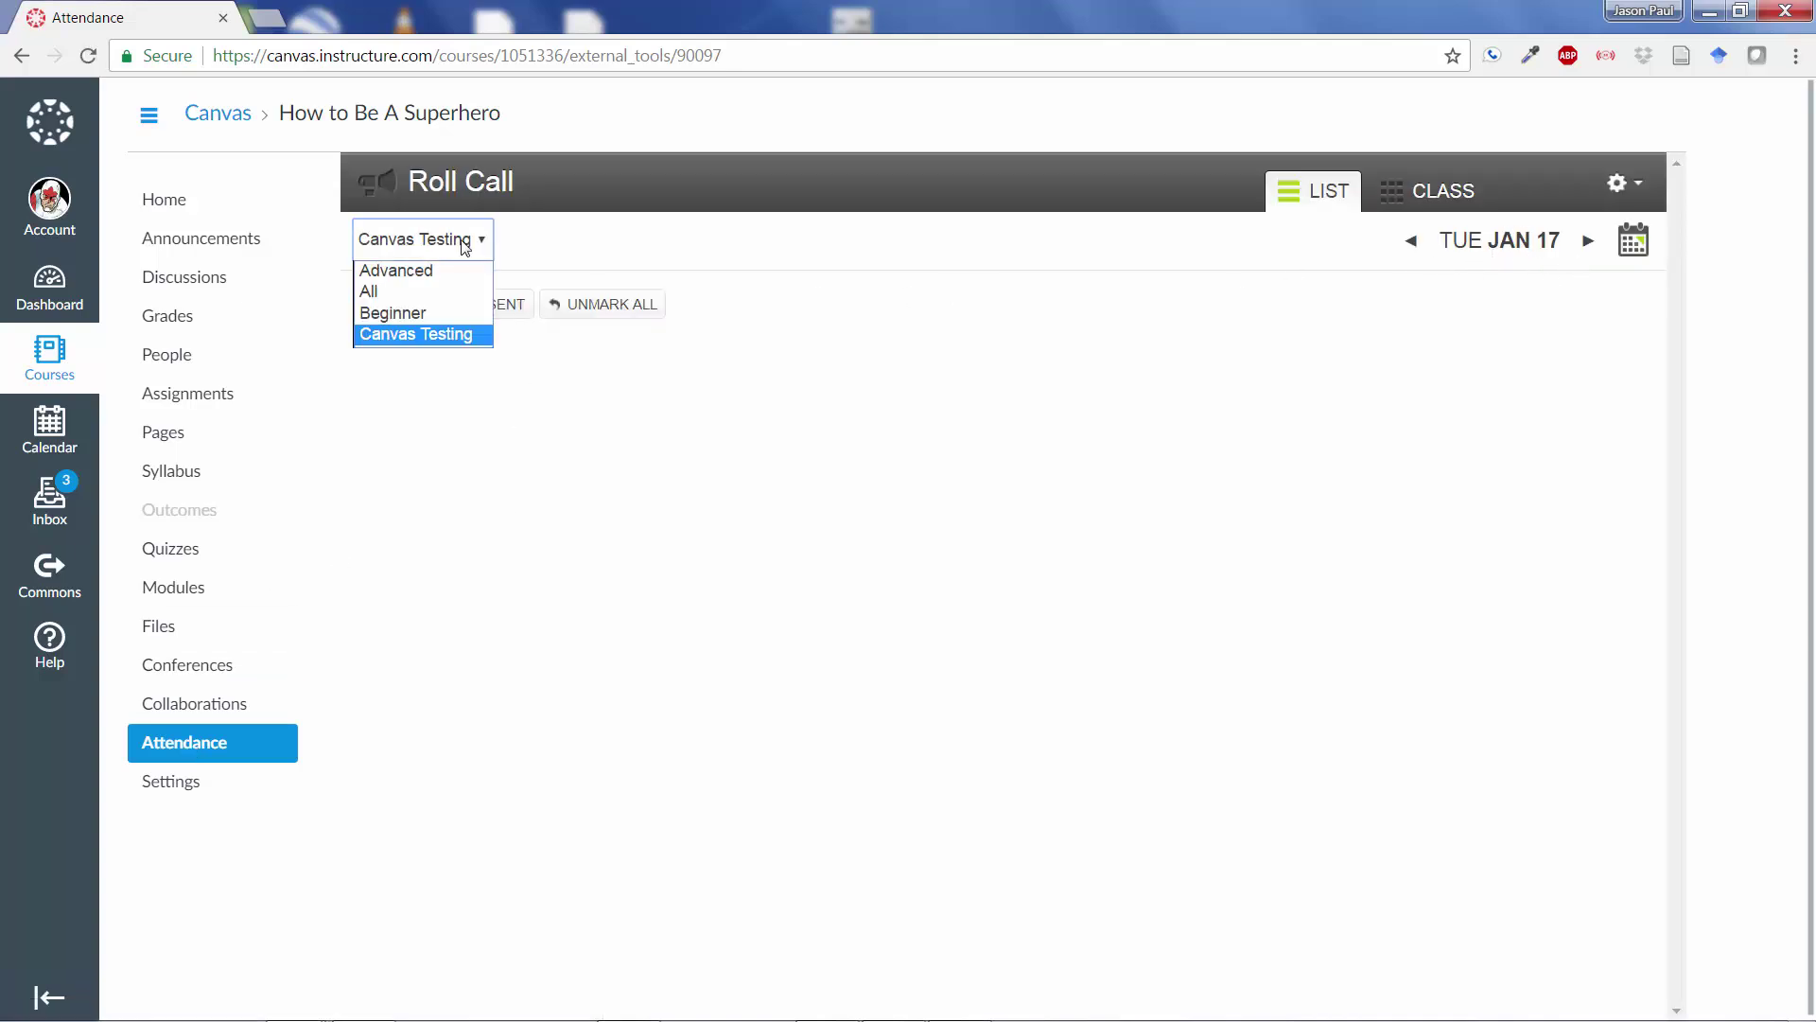
left_click(427, 297)
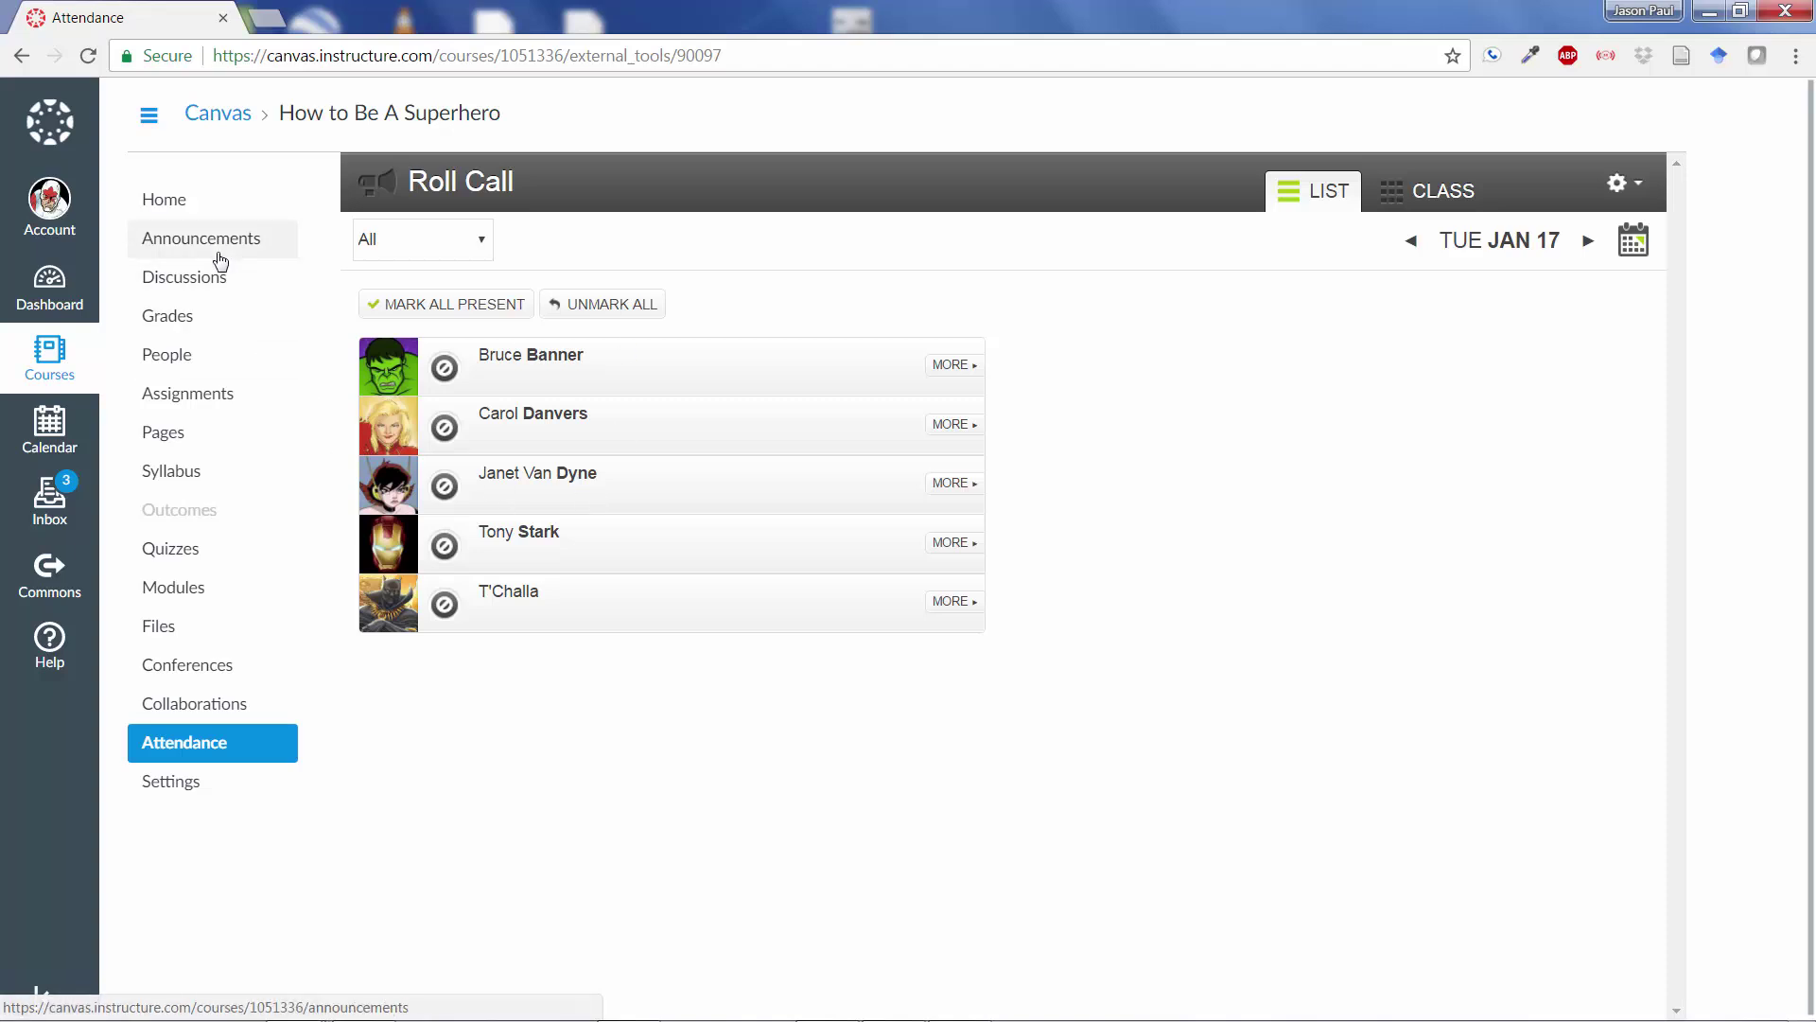
left_click(197, 391)
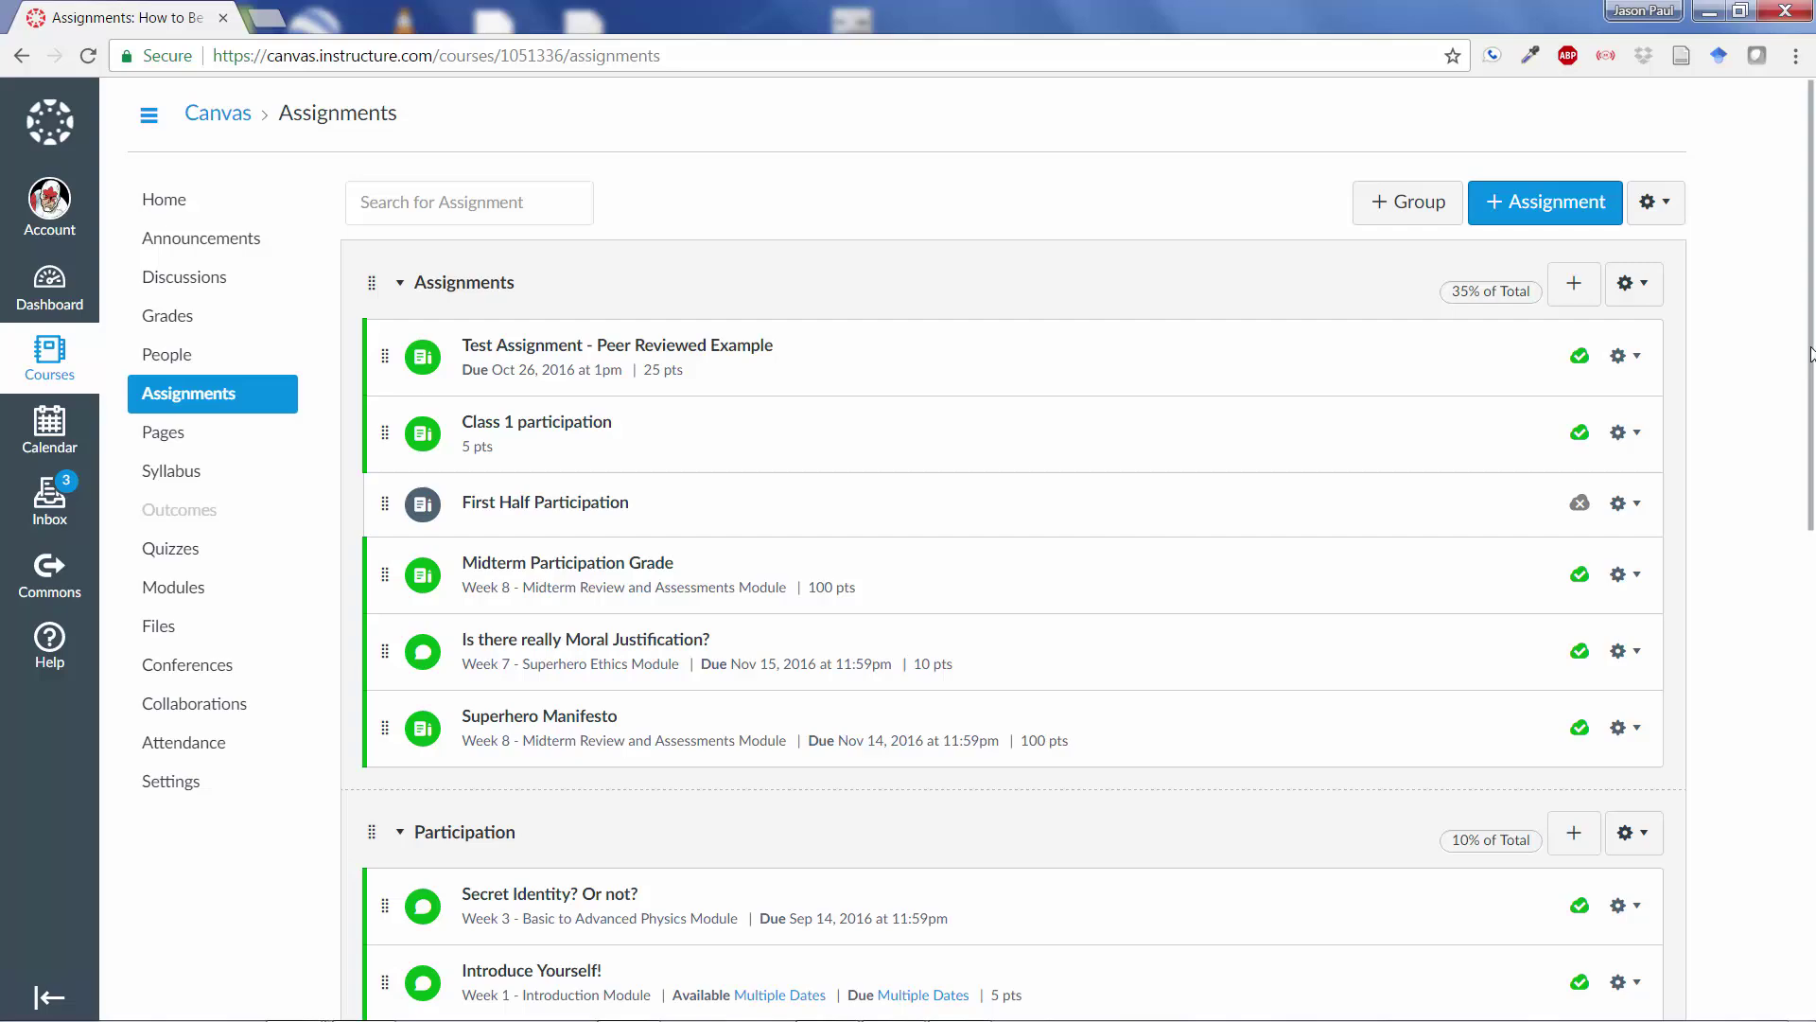
left_click_drag(1810, 355, 1813, 173)
left_click(183, 758)
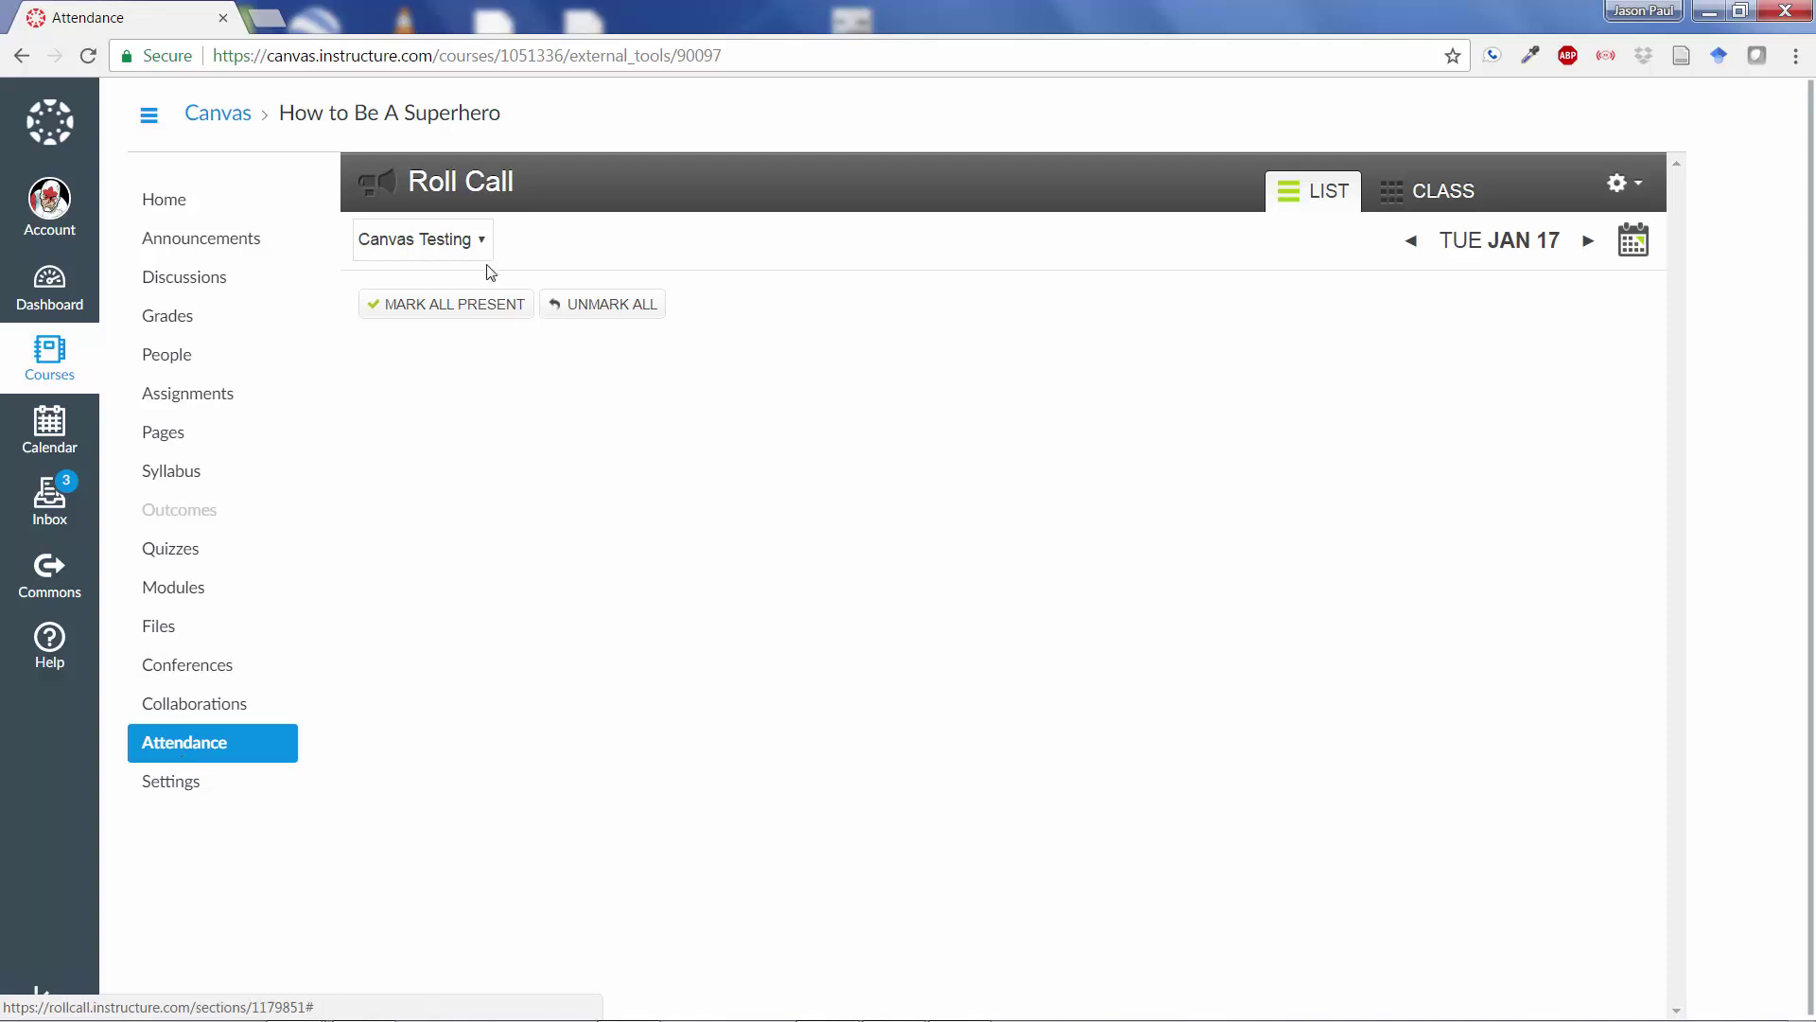
Step: Show all sections, then cycle the first student through present, absent, late and cleared twice
left_click(468, 242)
left_click(451, 291)
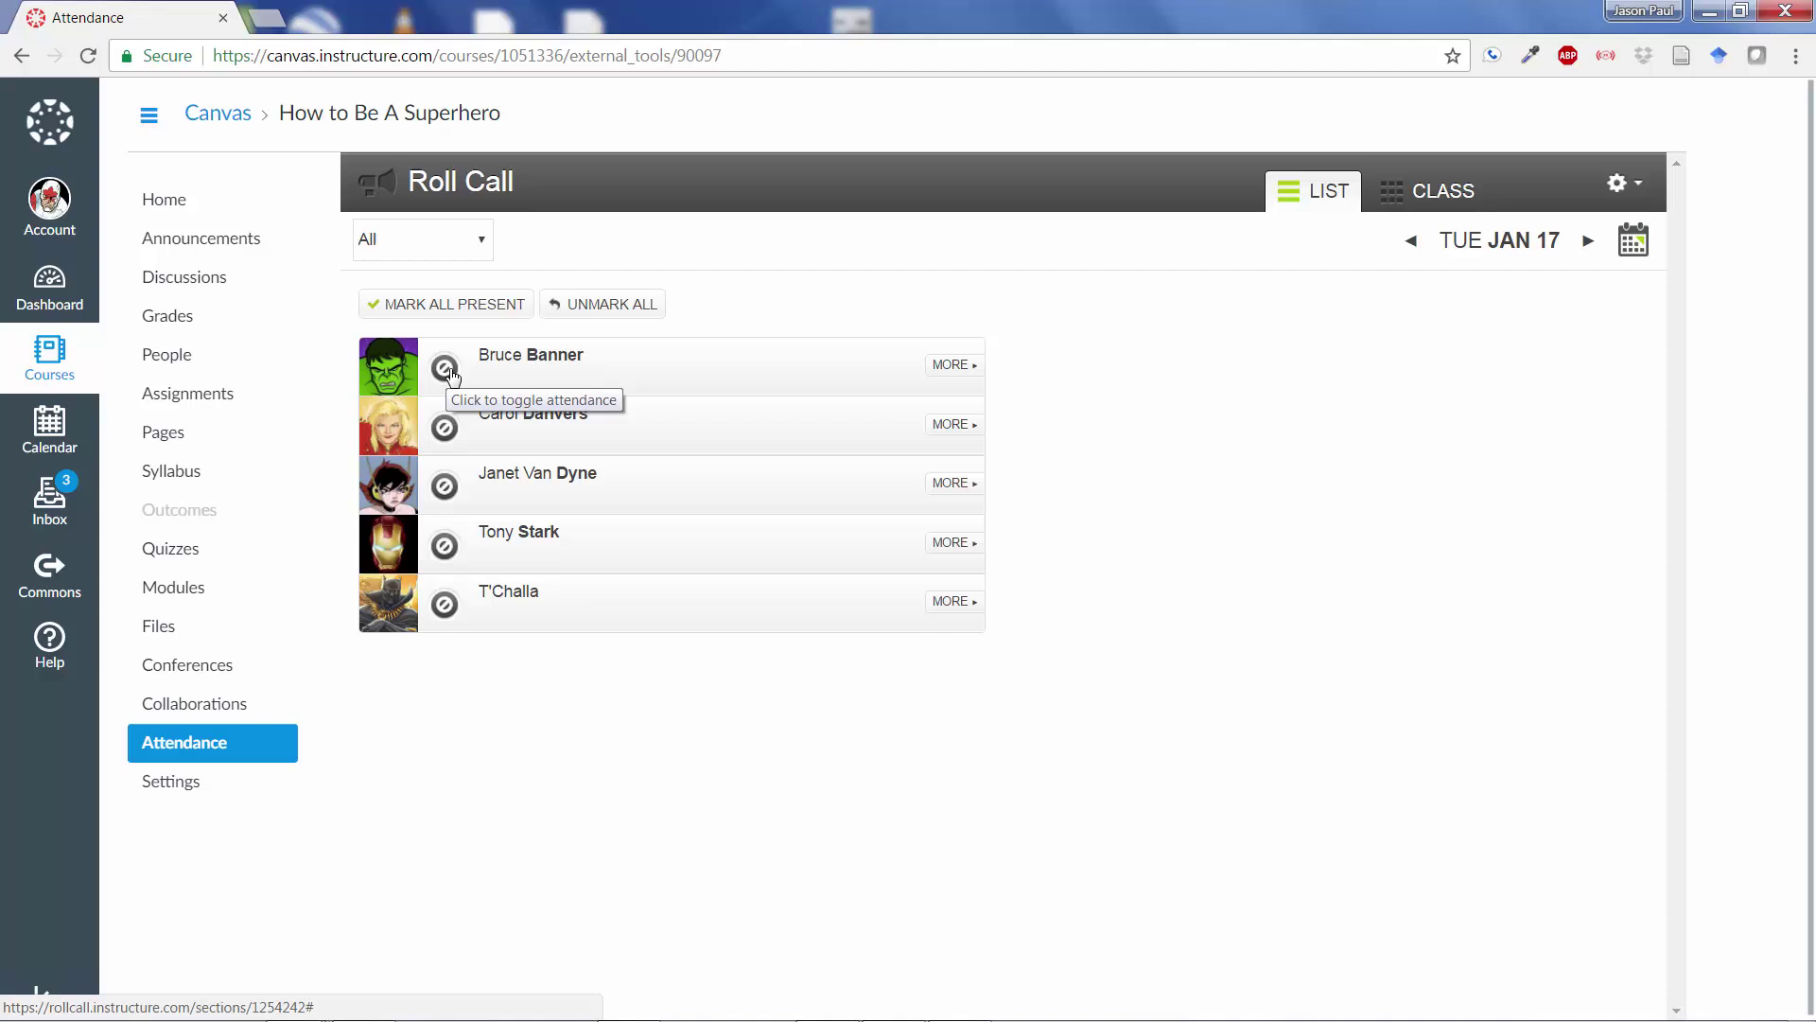
left_click(450, 373)
left_click(450, 373)
left_click(450, 372)
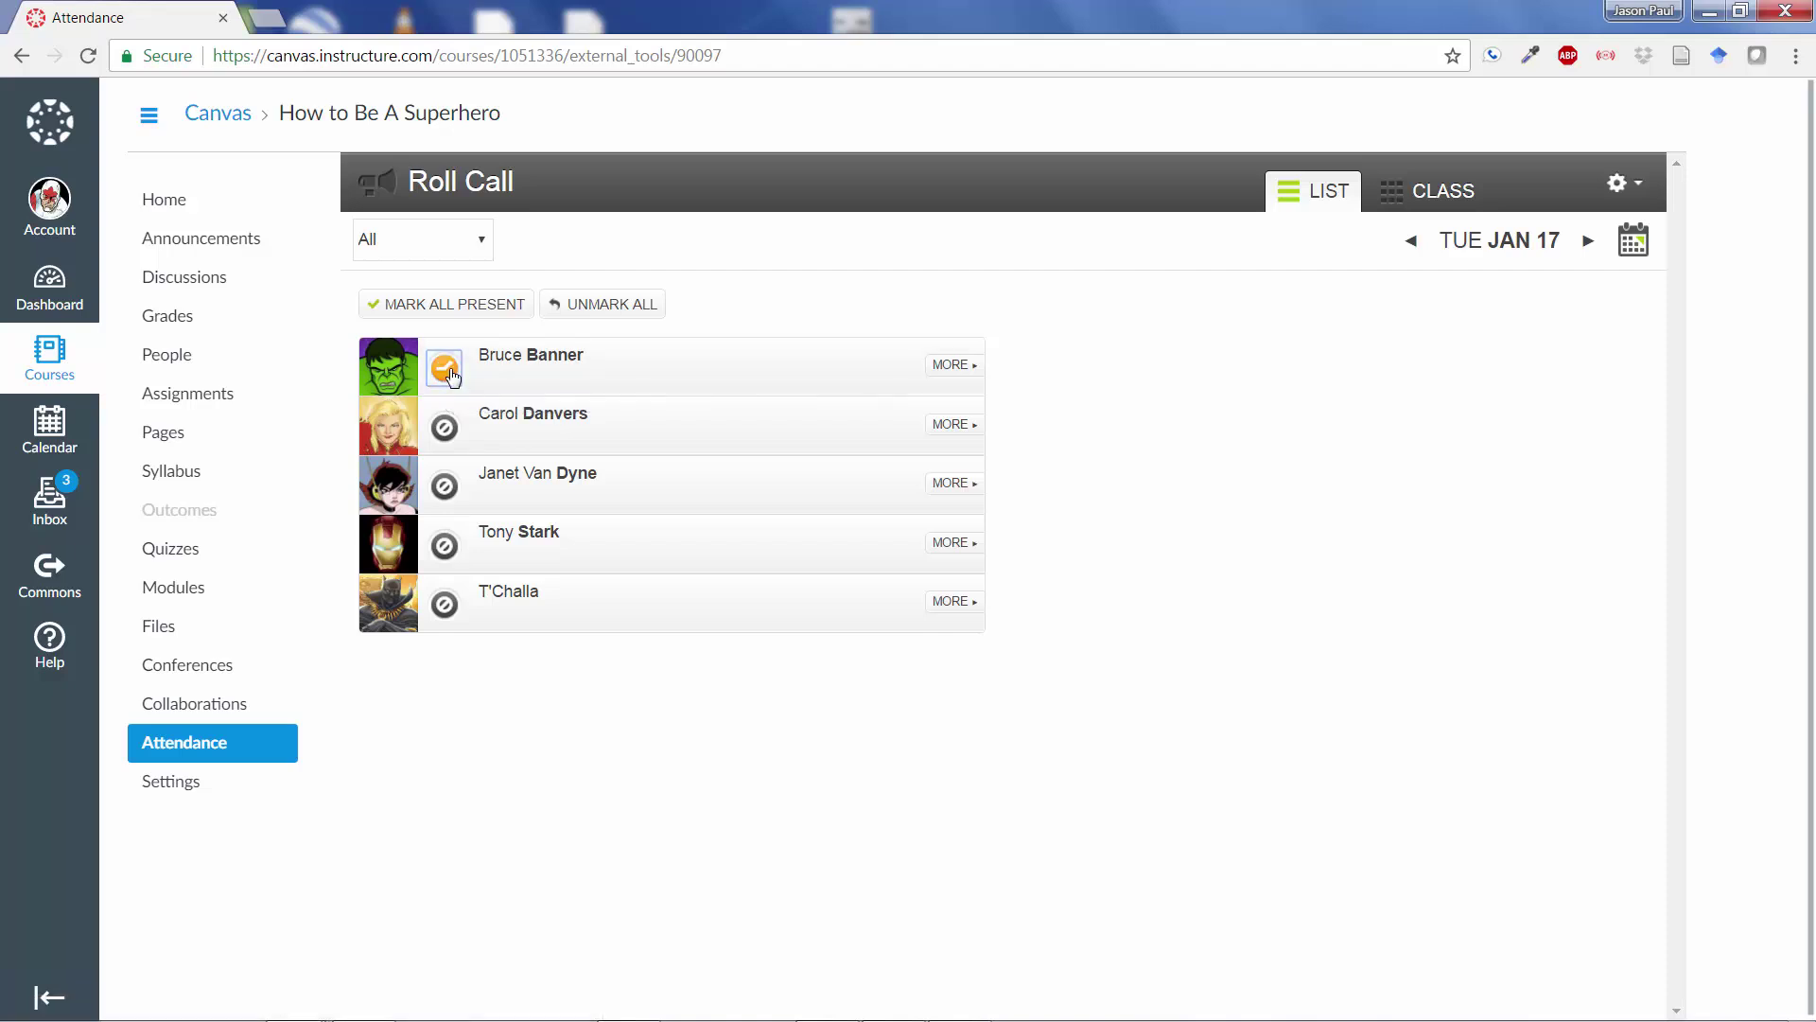
left_click(451, 373)
left_click(450, 373)
left_click(450, 373)
left_click(450, 373)
left_click(451, 373)
Step: Try Mark All Present and Unmark All, then mark first and last students present, second absent
left_click(483, 303)
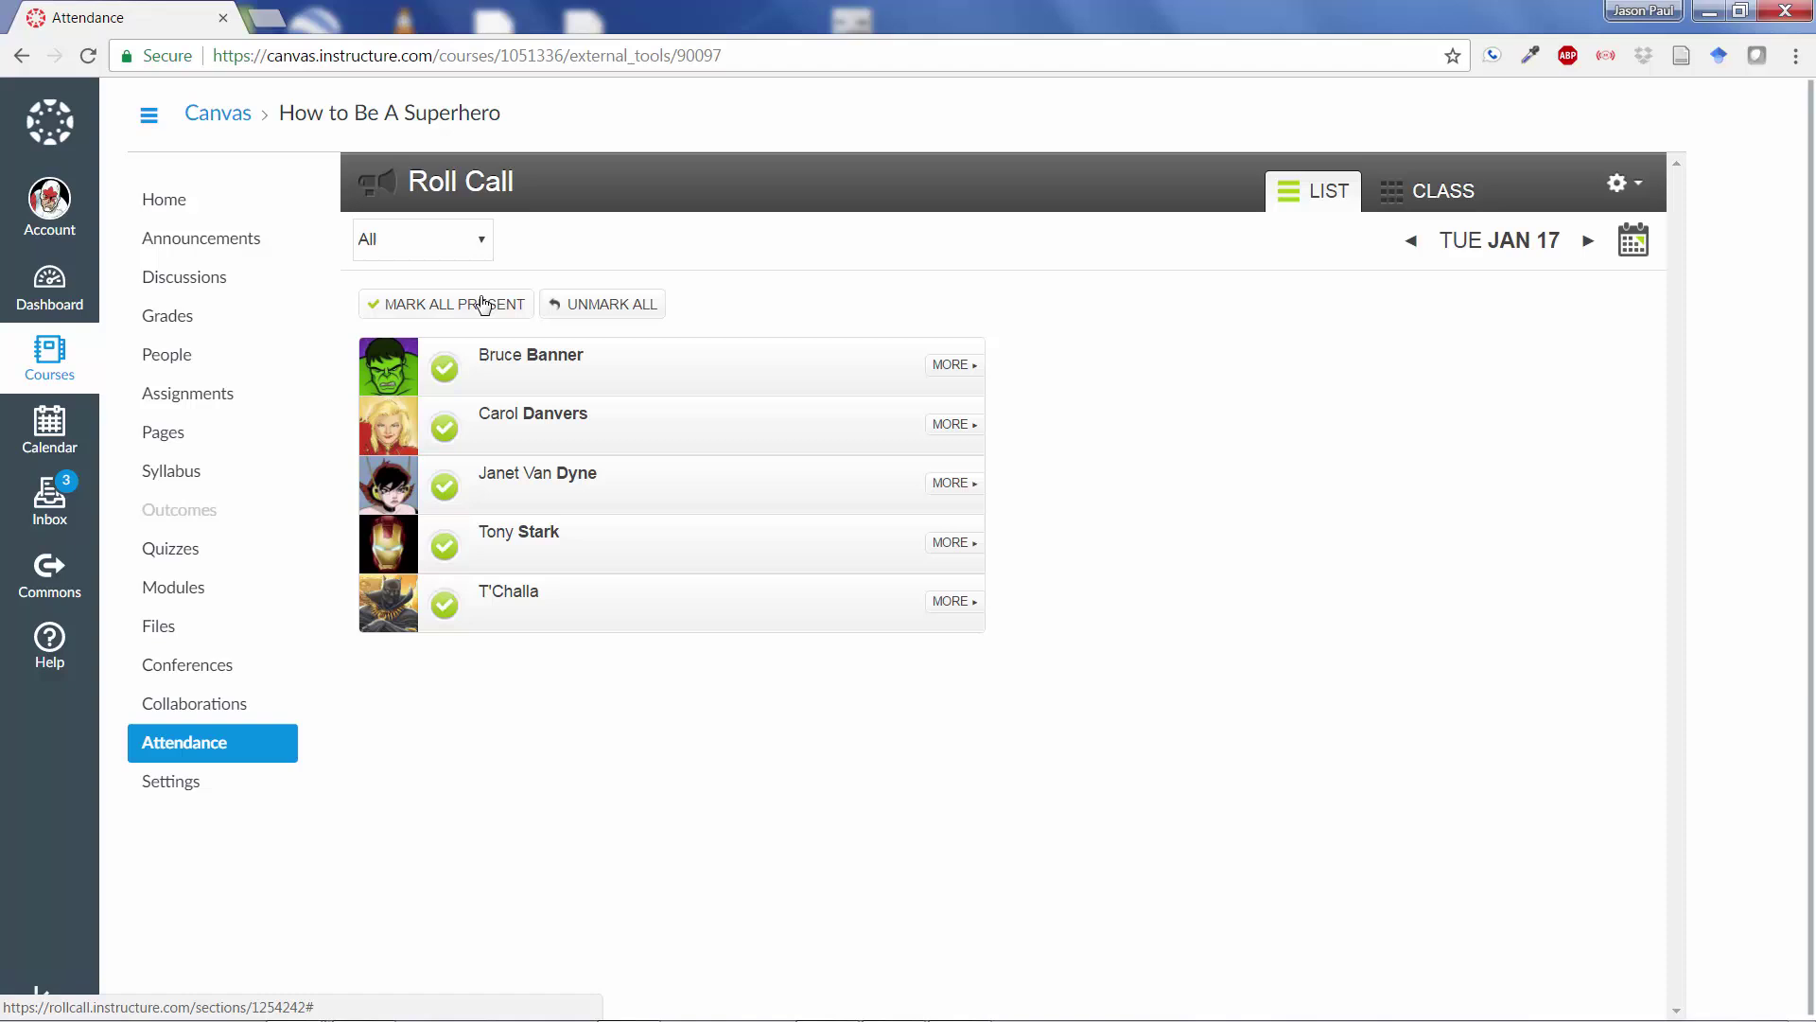
left_click(623, 302)
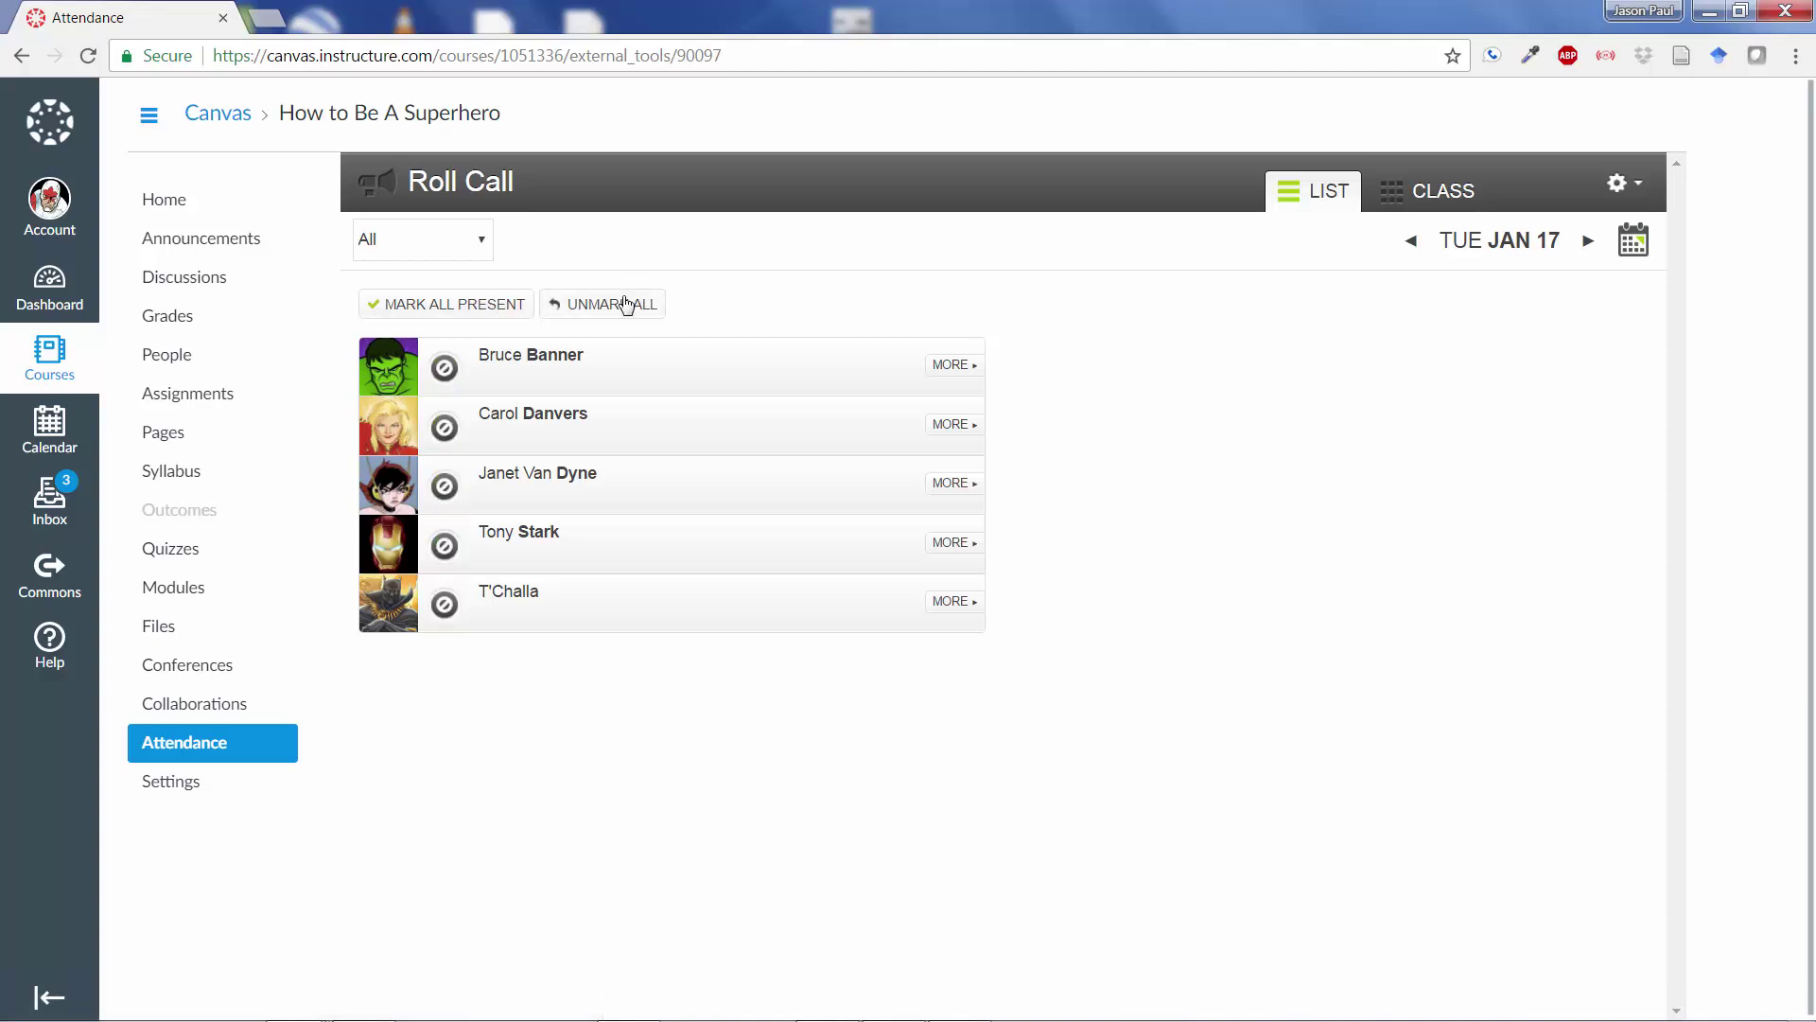
left_click(446, 368)
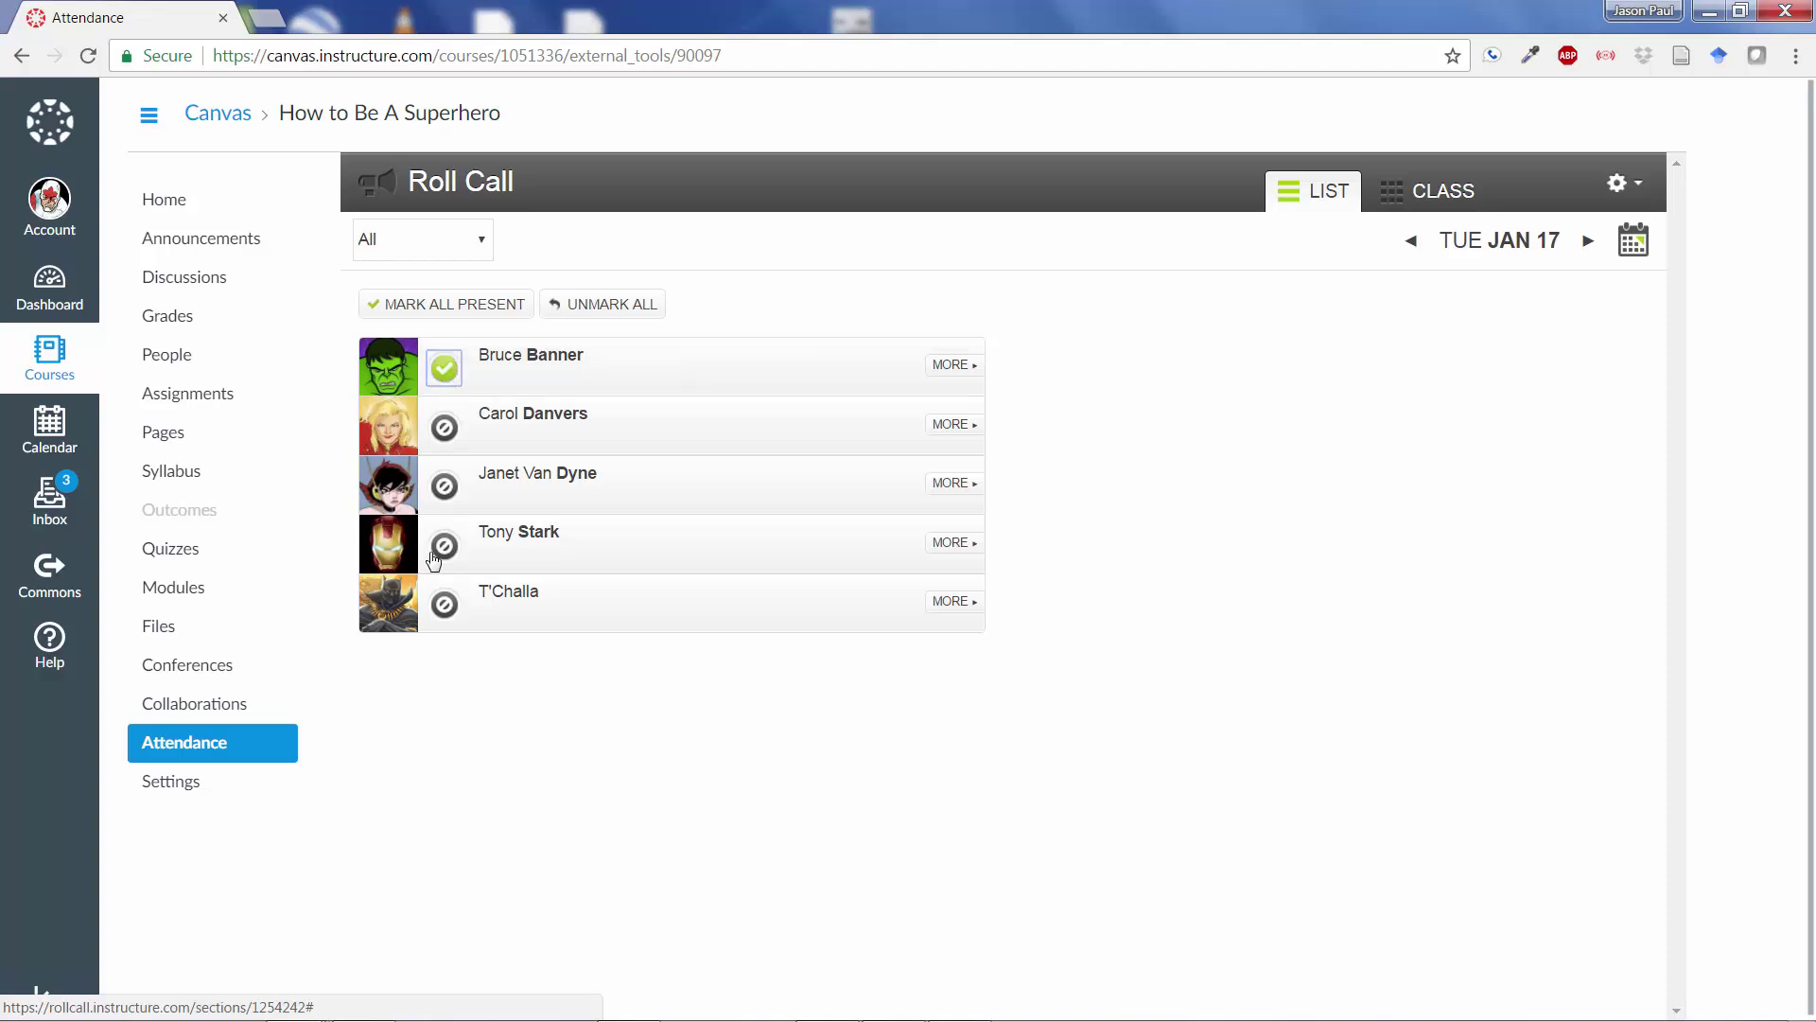
left_click(444, 607)
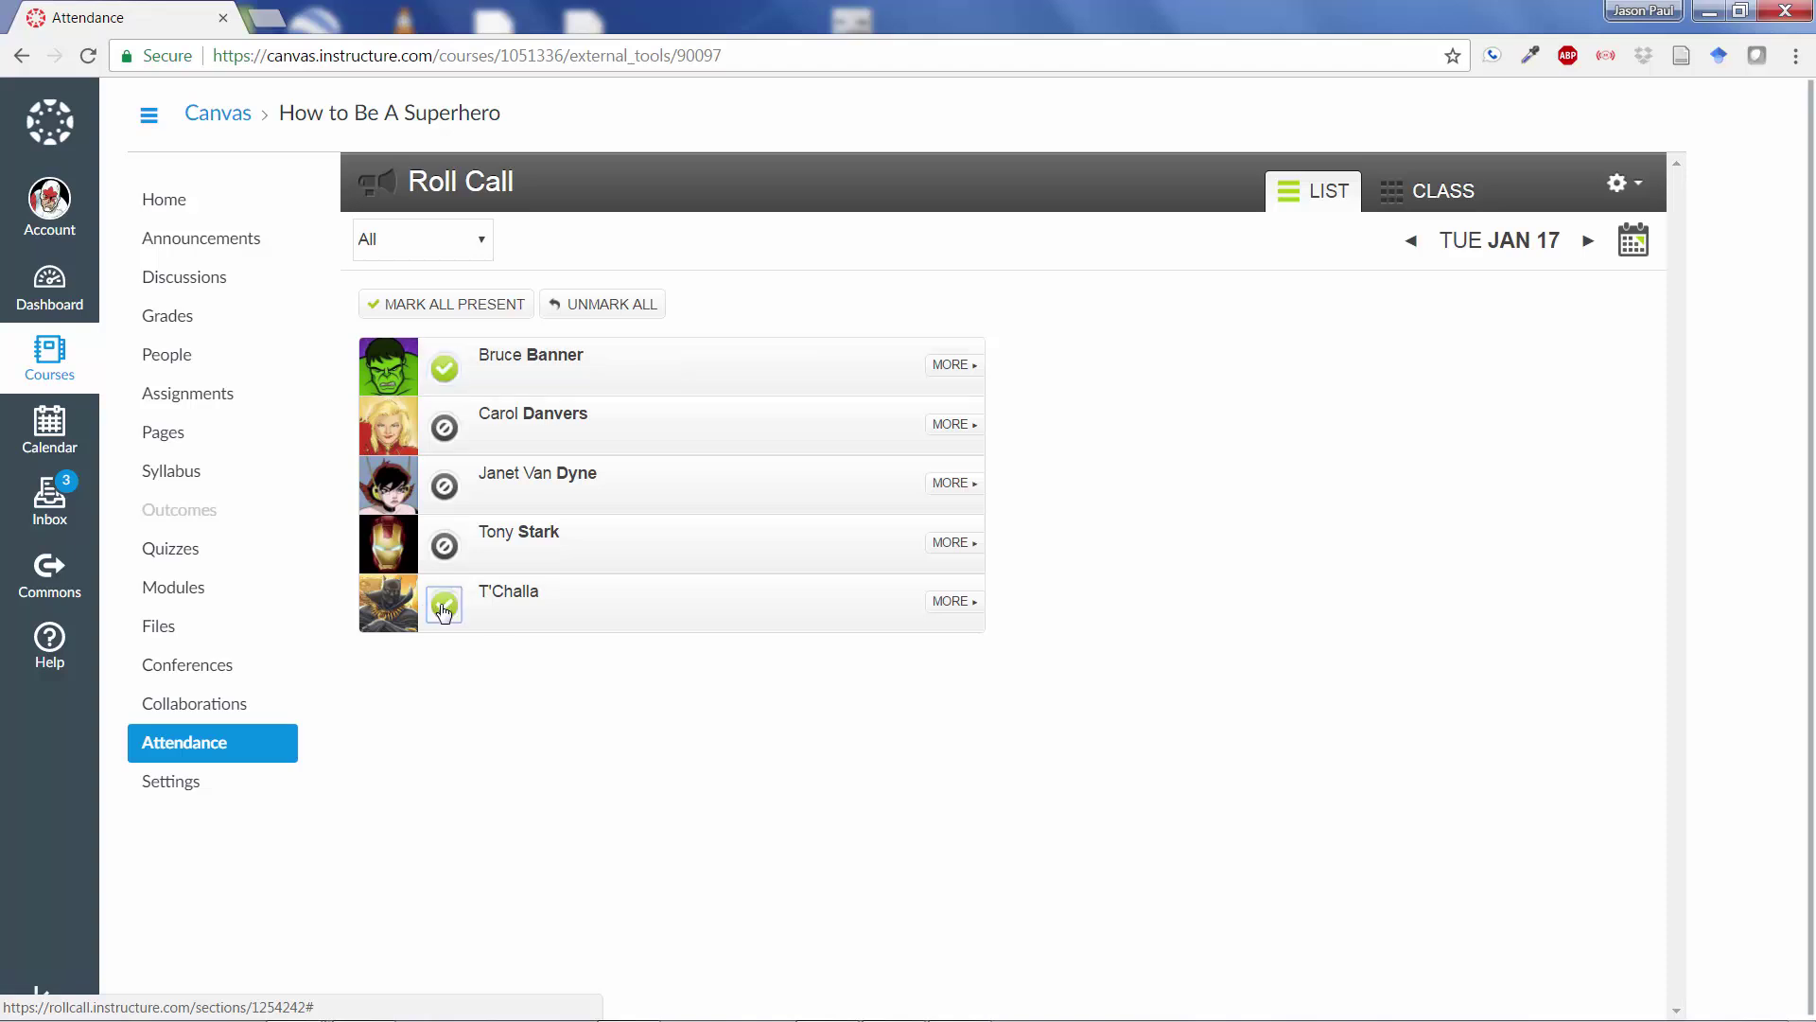
left_click(448, 432)
left_click(448, 431)
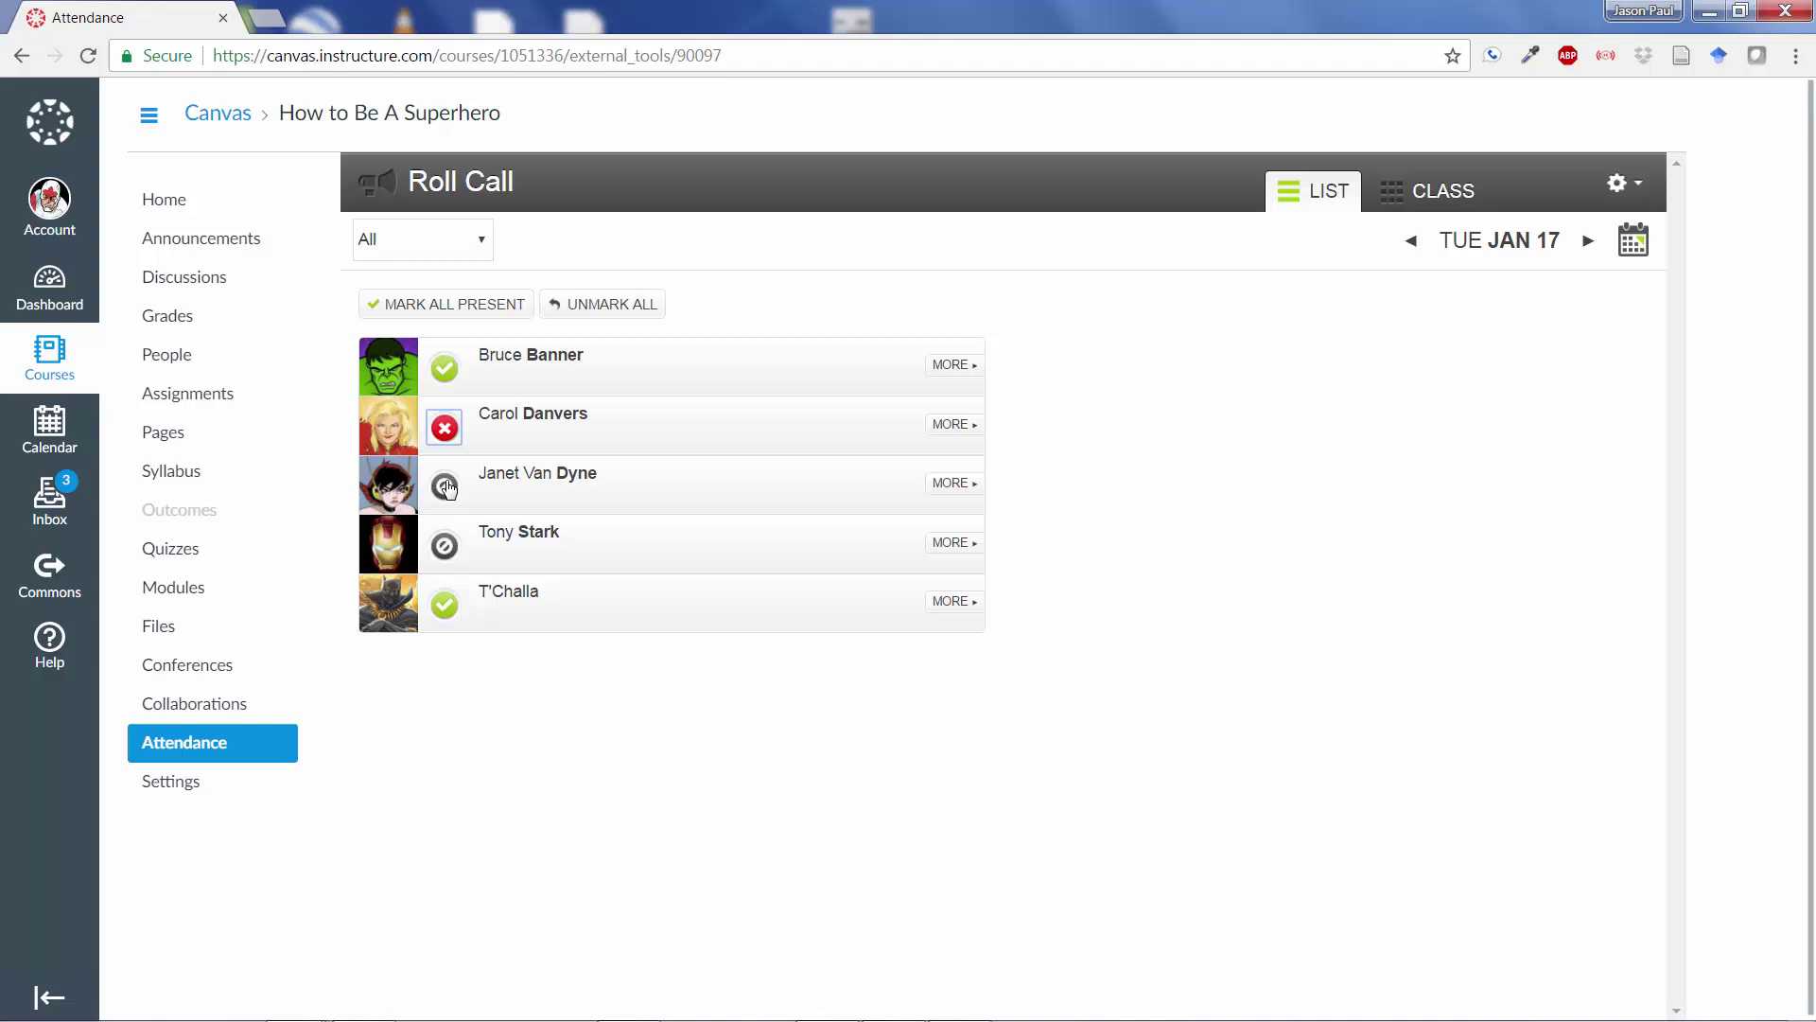
Step: Mark the third and fourth students late
left_click(447, 488)
left_click(447, 488)
left_click(447, 488)
left_click(444, 543)
left_click(445, 543)
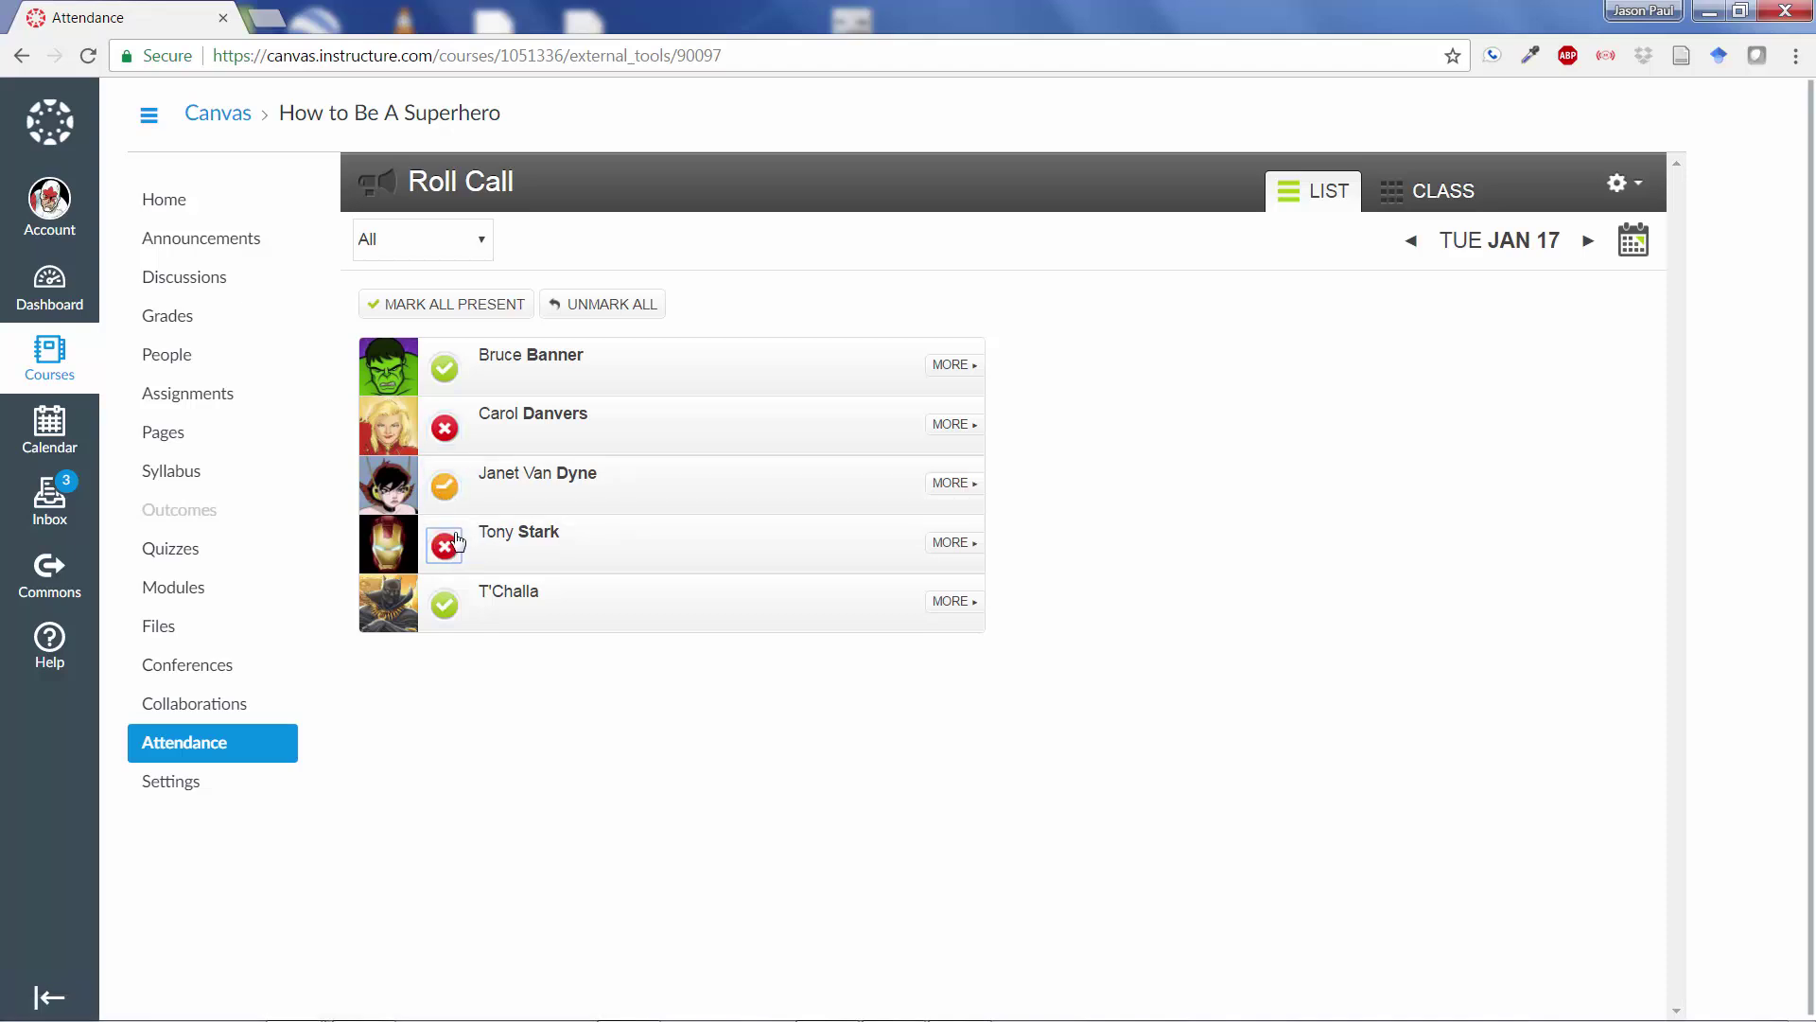
left_click(445, 543)
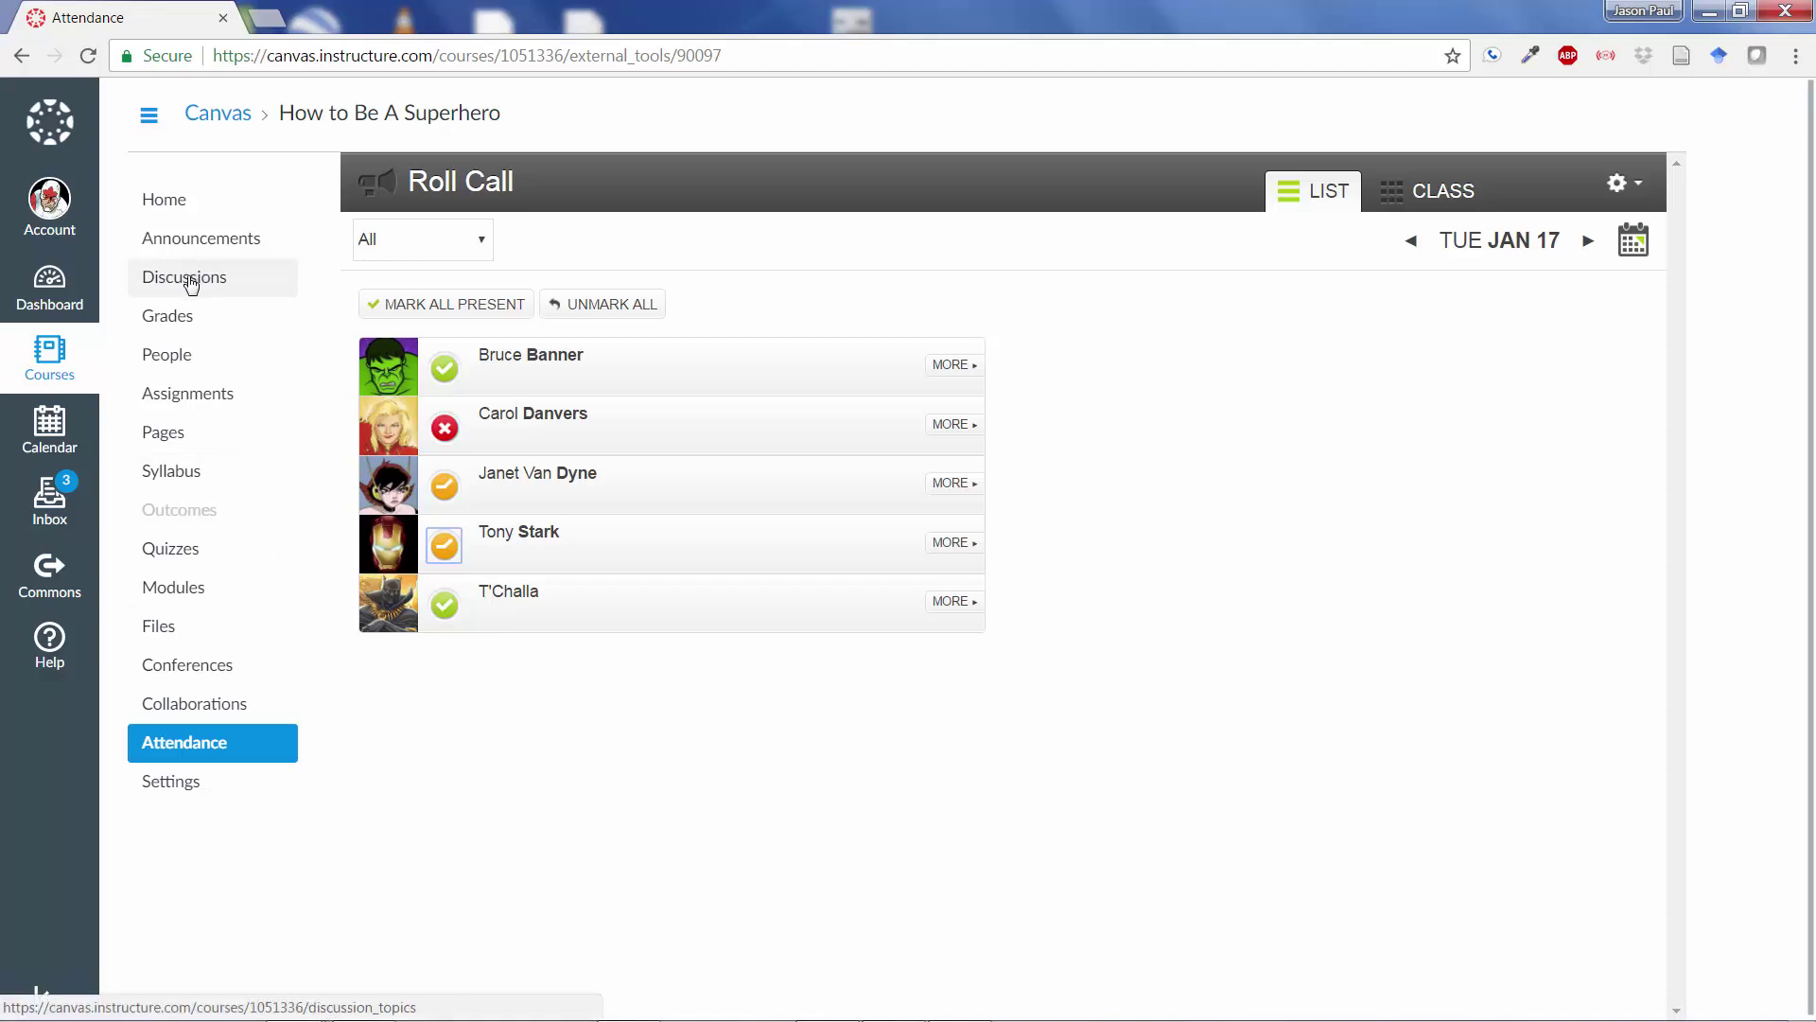
Step: Go to the Assignments list and open the 100-point Roll Call Attendance assignment
left_click(189, 394)
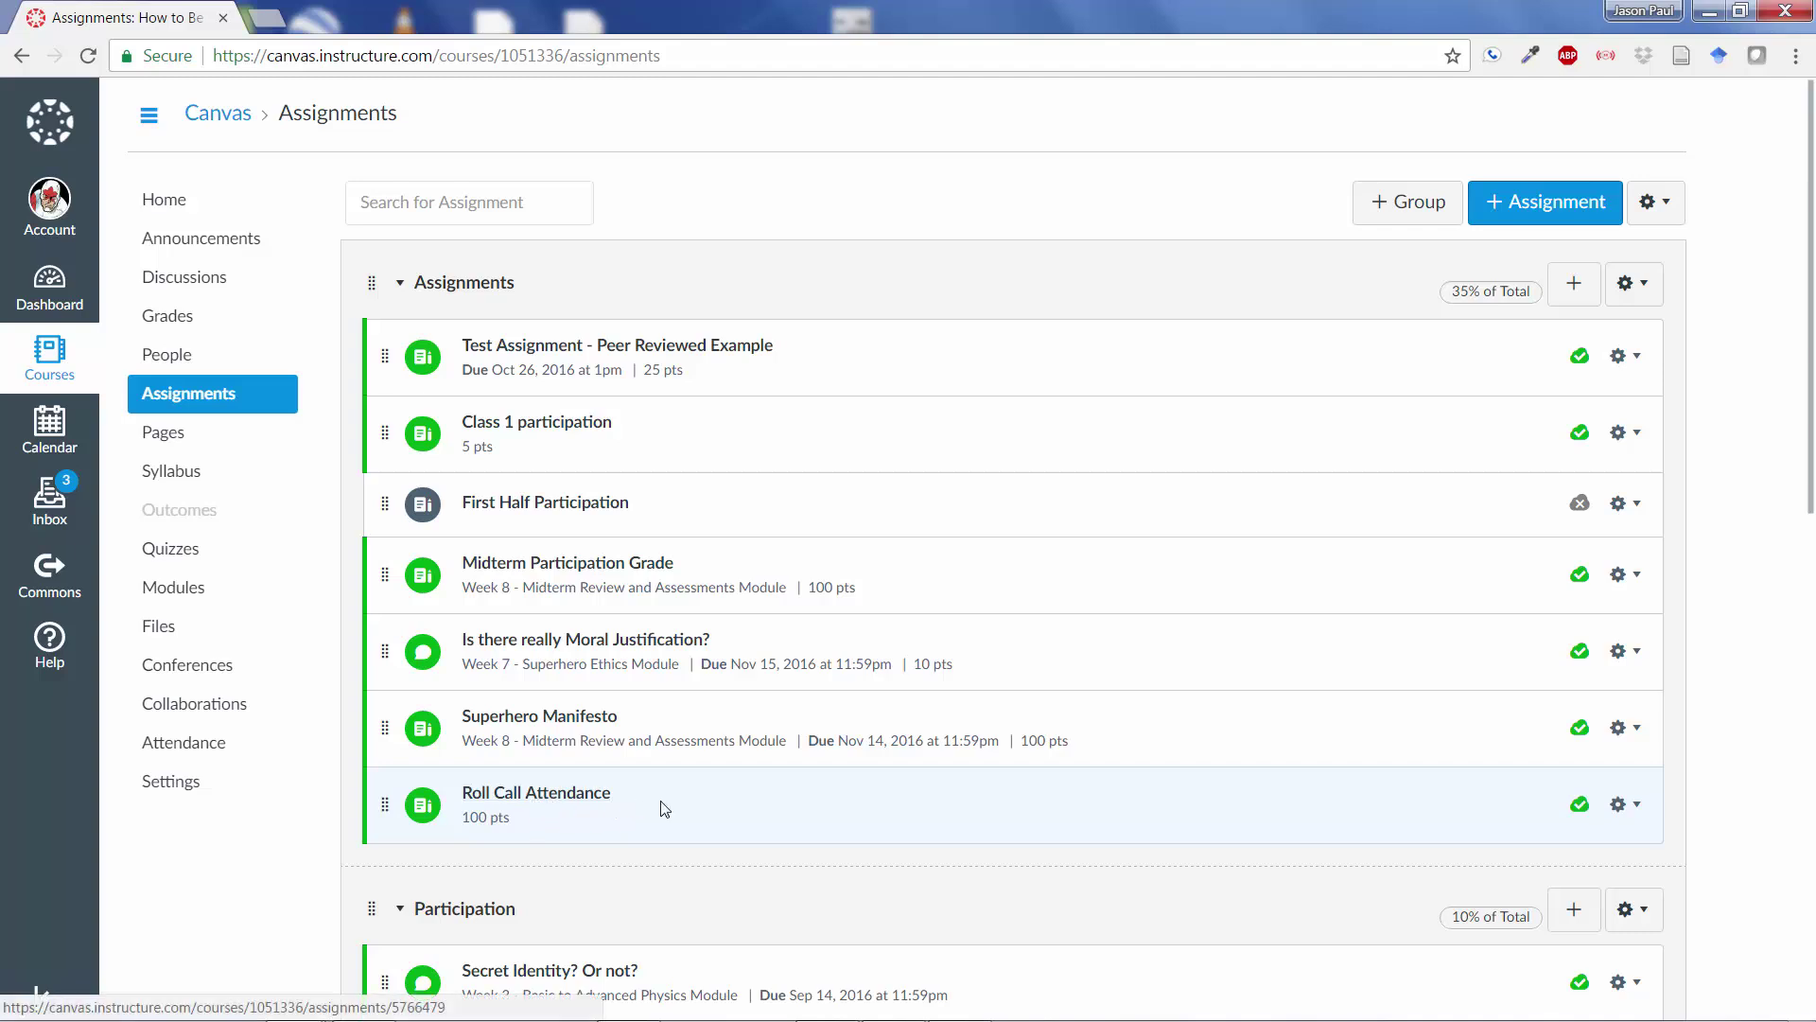
scroll(748, 492, "down", 3)
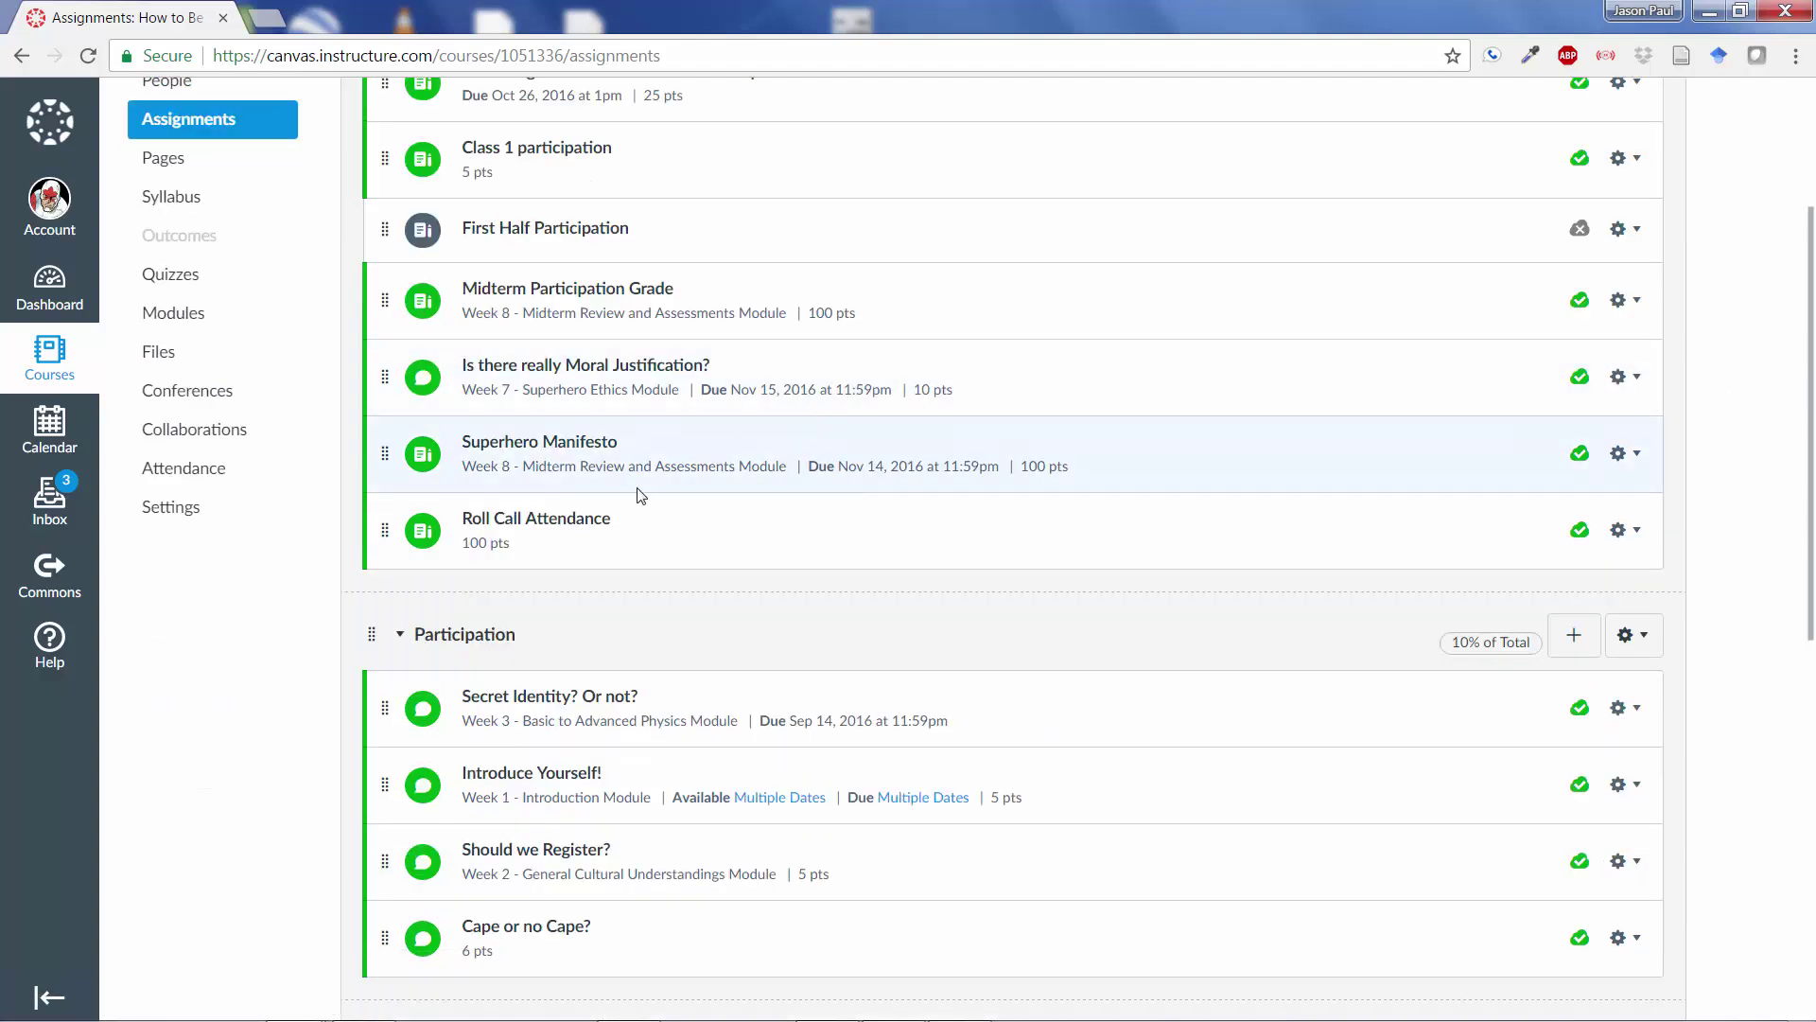
left_click(583, 522)
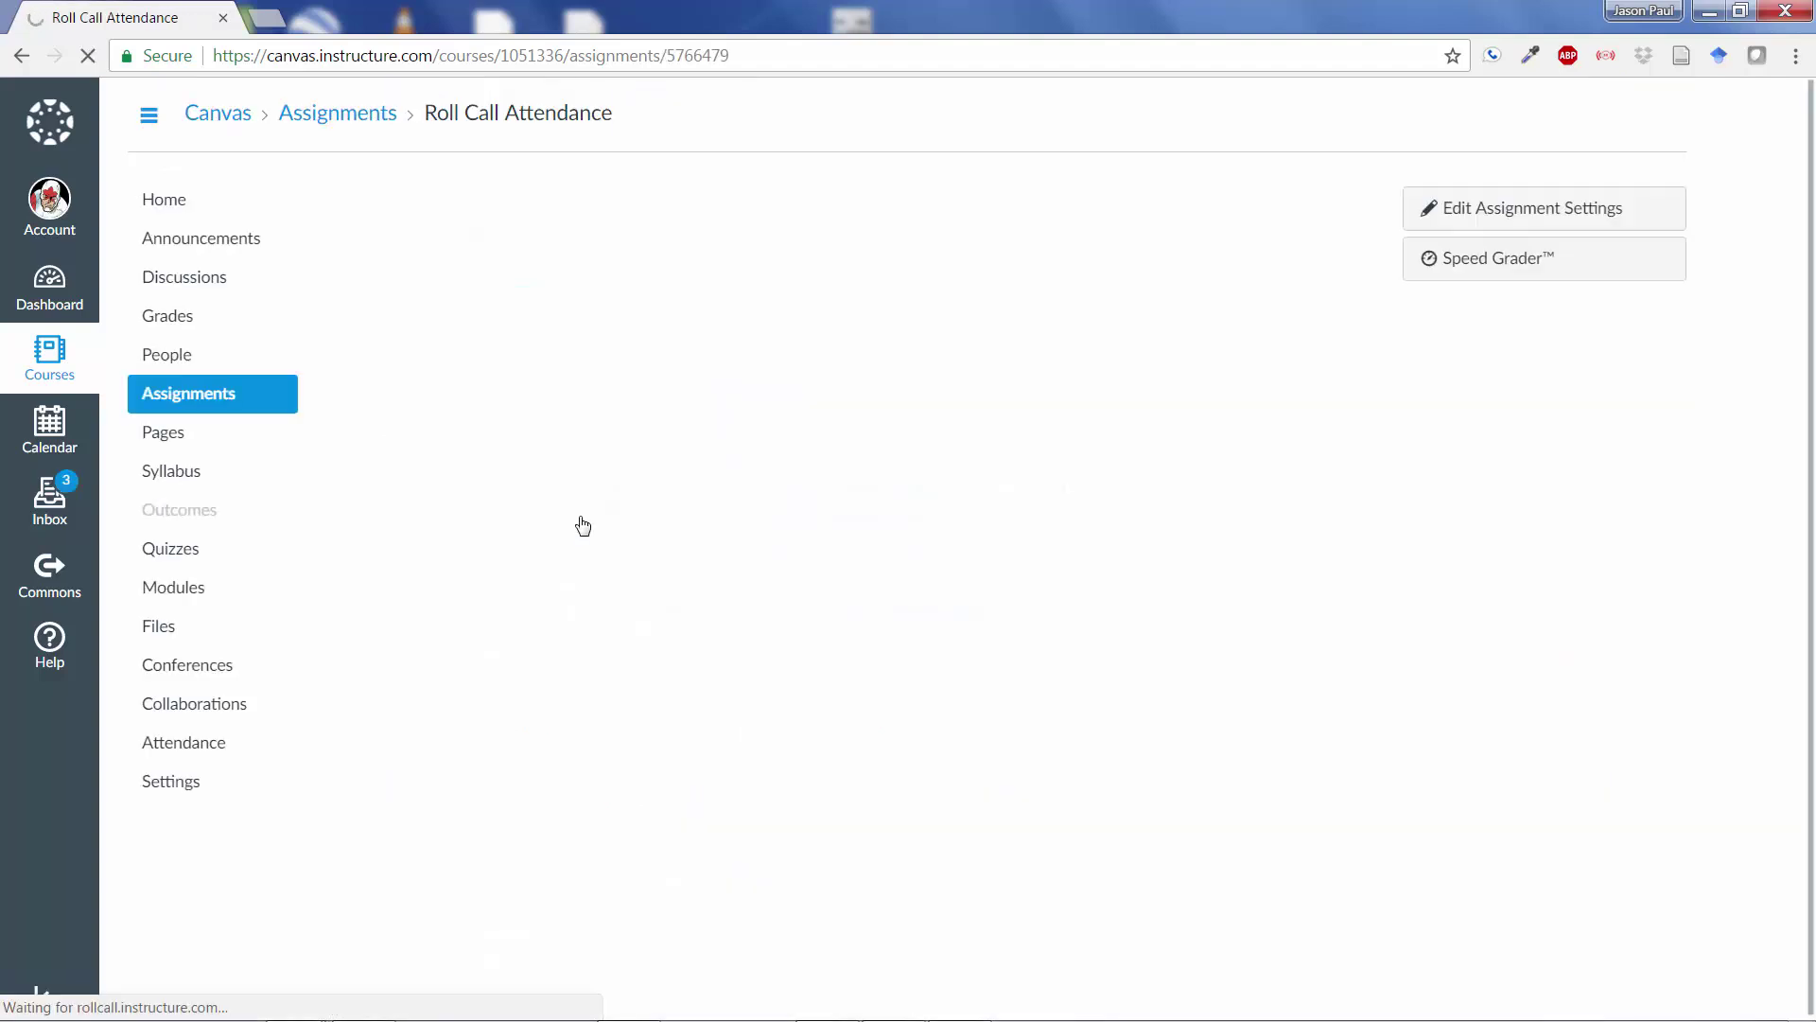
Step: Edit the Roll Call Attendance assignment, replacing 100 points with 15, and save
left_click(1550, 216)
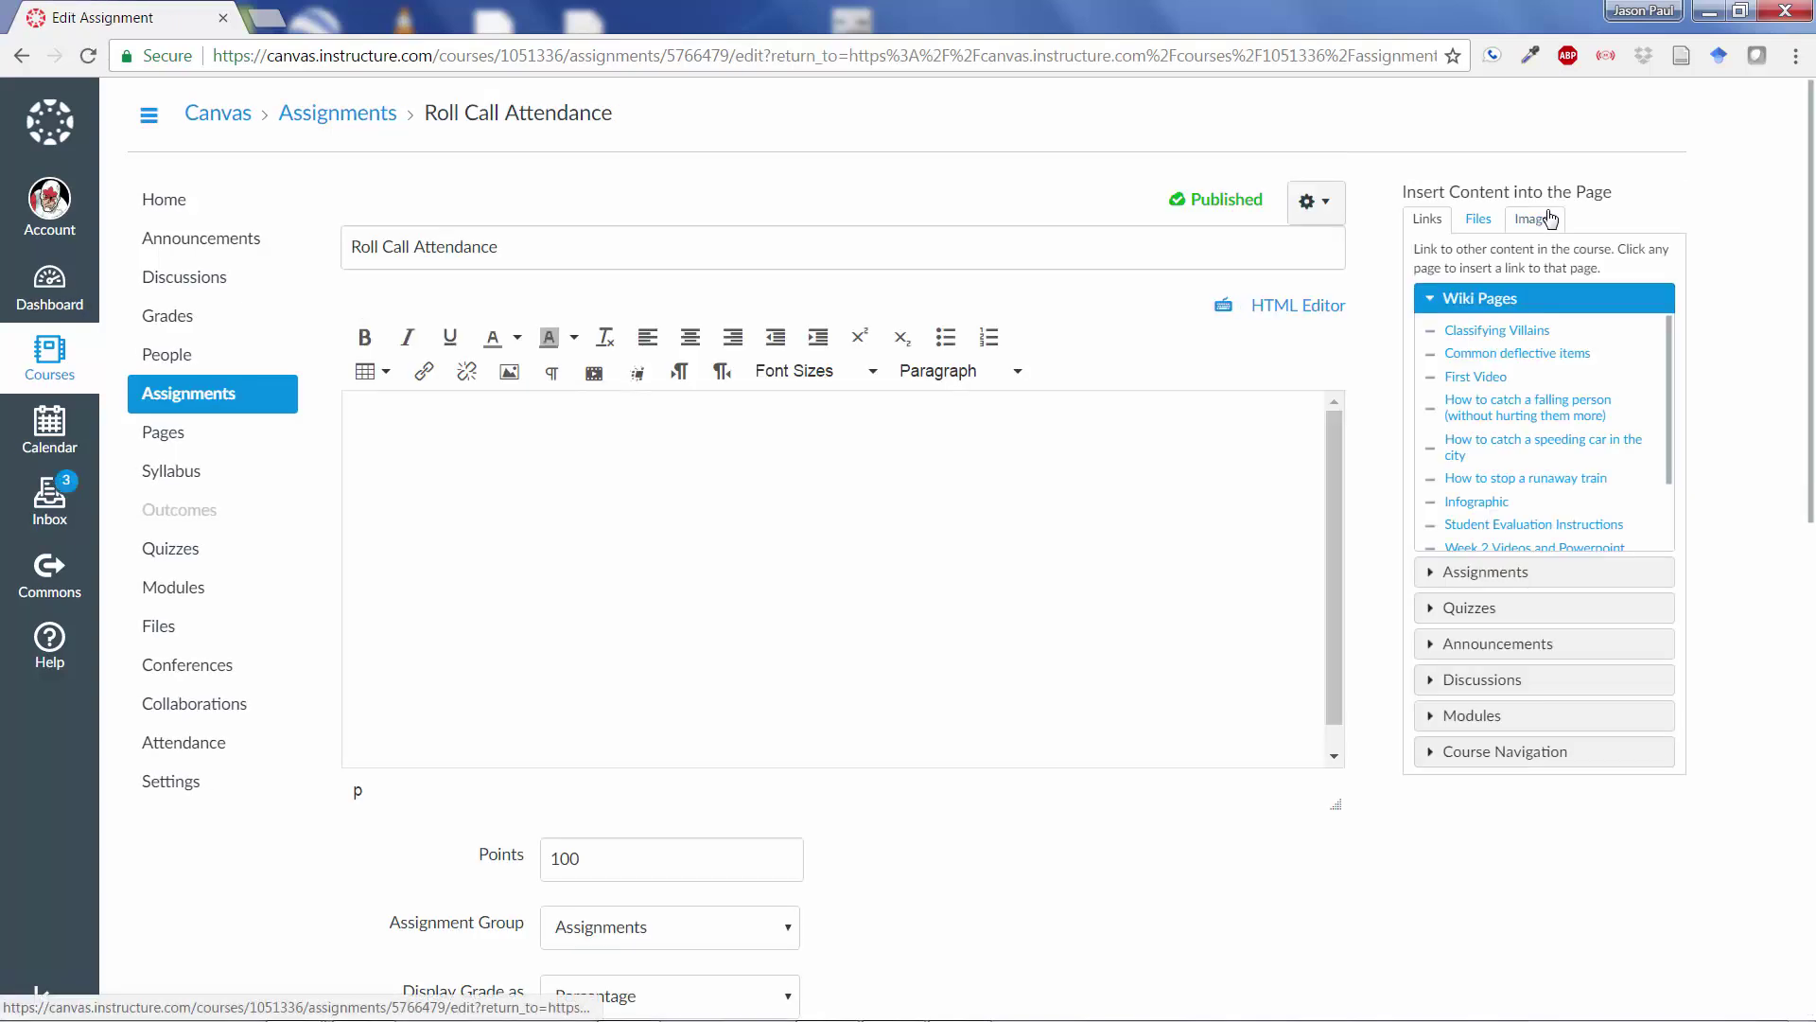
scroll(1812, 354, "down", 1)
left_click_drag(1811, 355, 1806, 636)
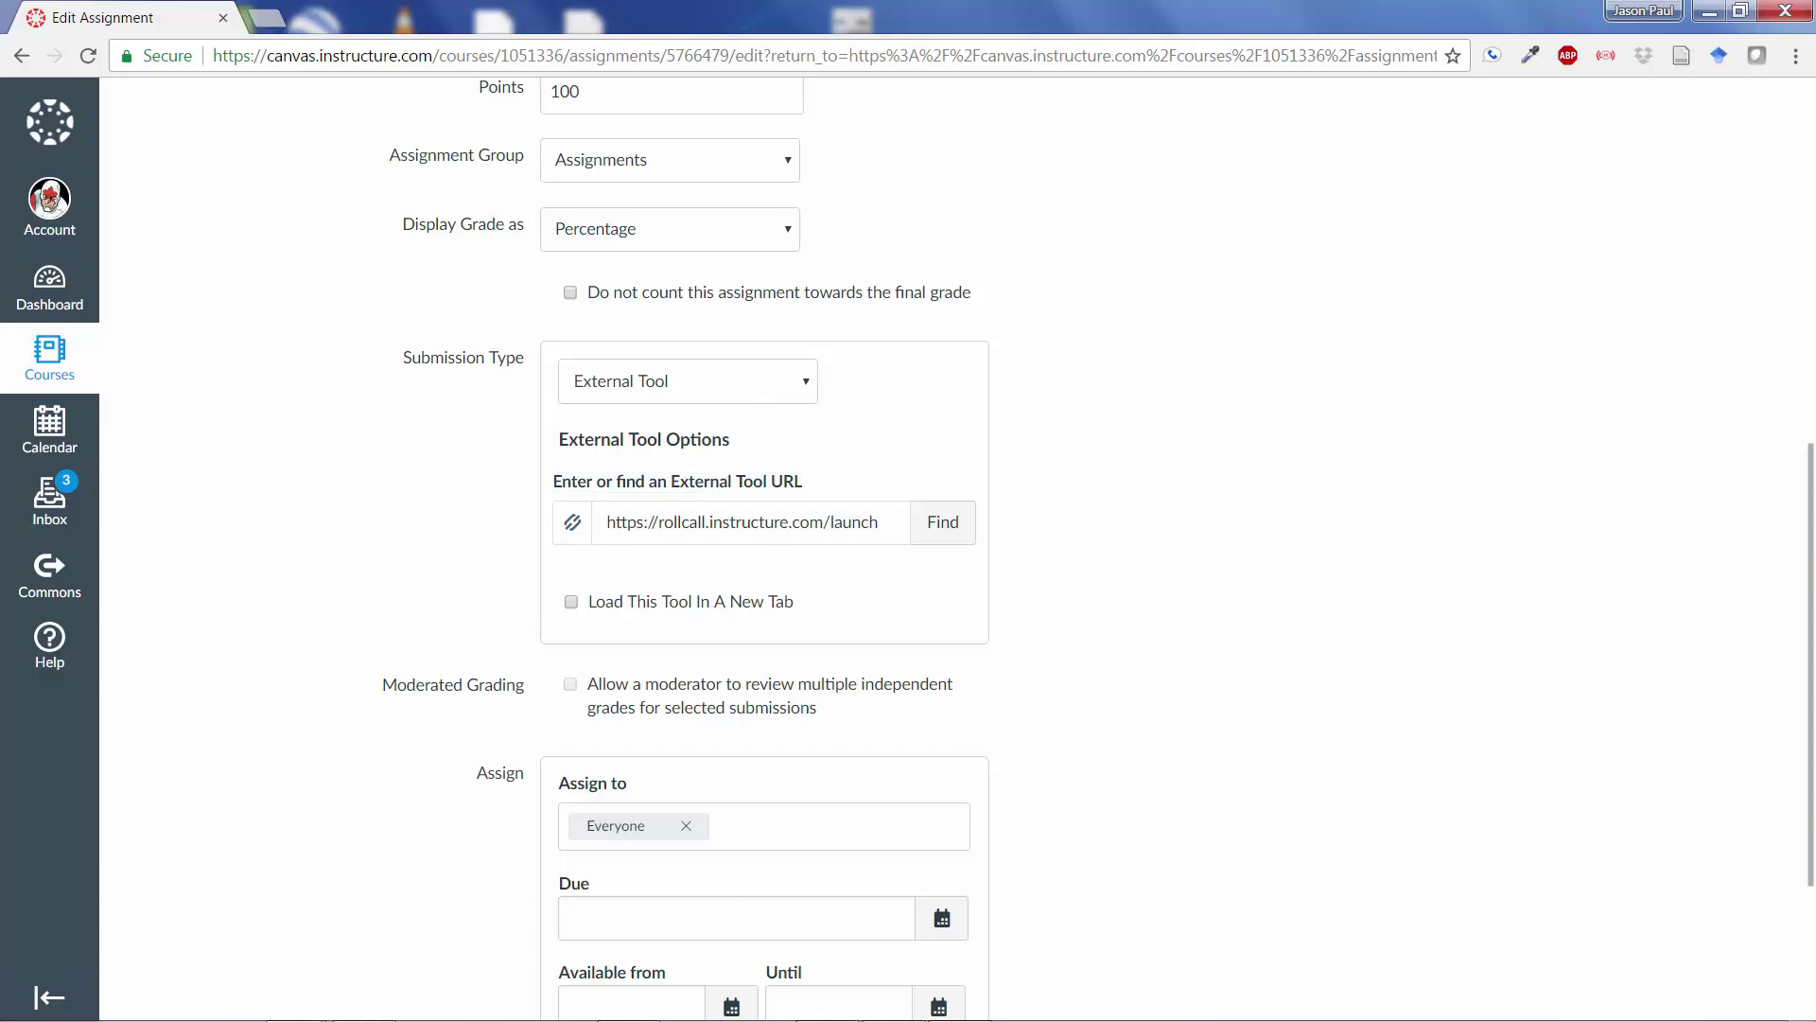
left_click_drag(1811, 557, 1814, 362)
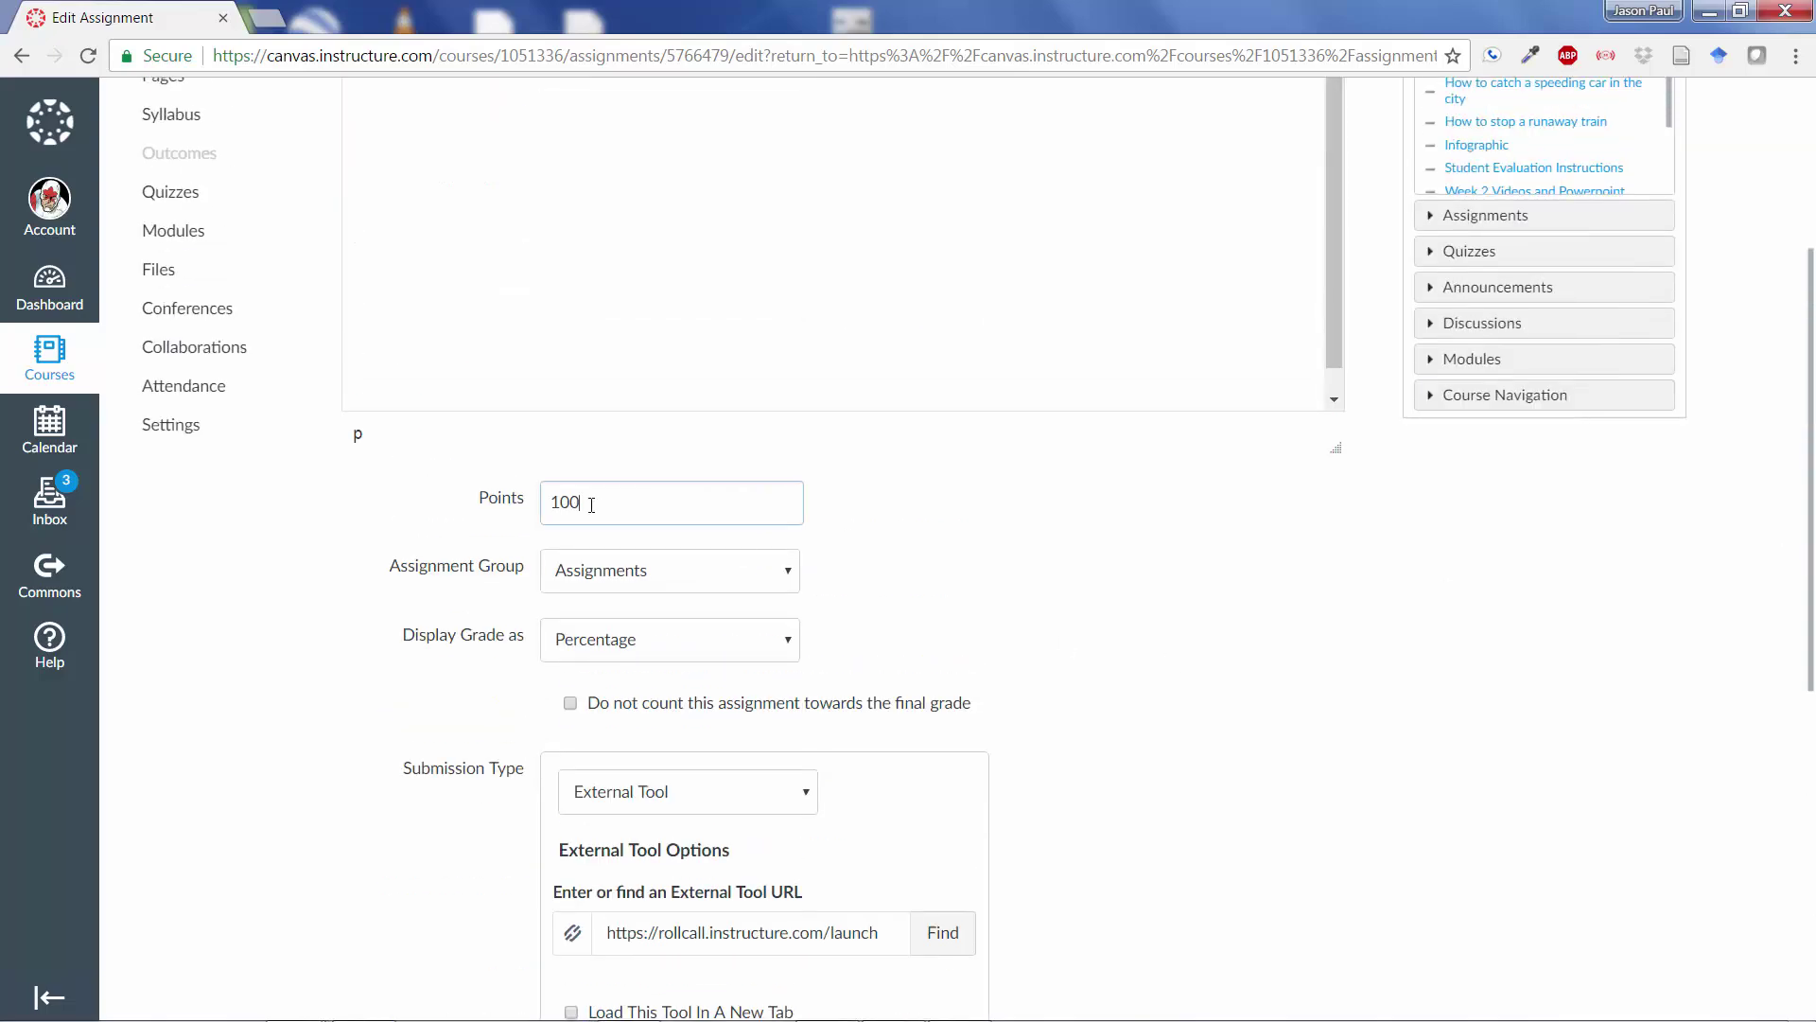
left_click_drag(591, 504, 514, 506)
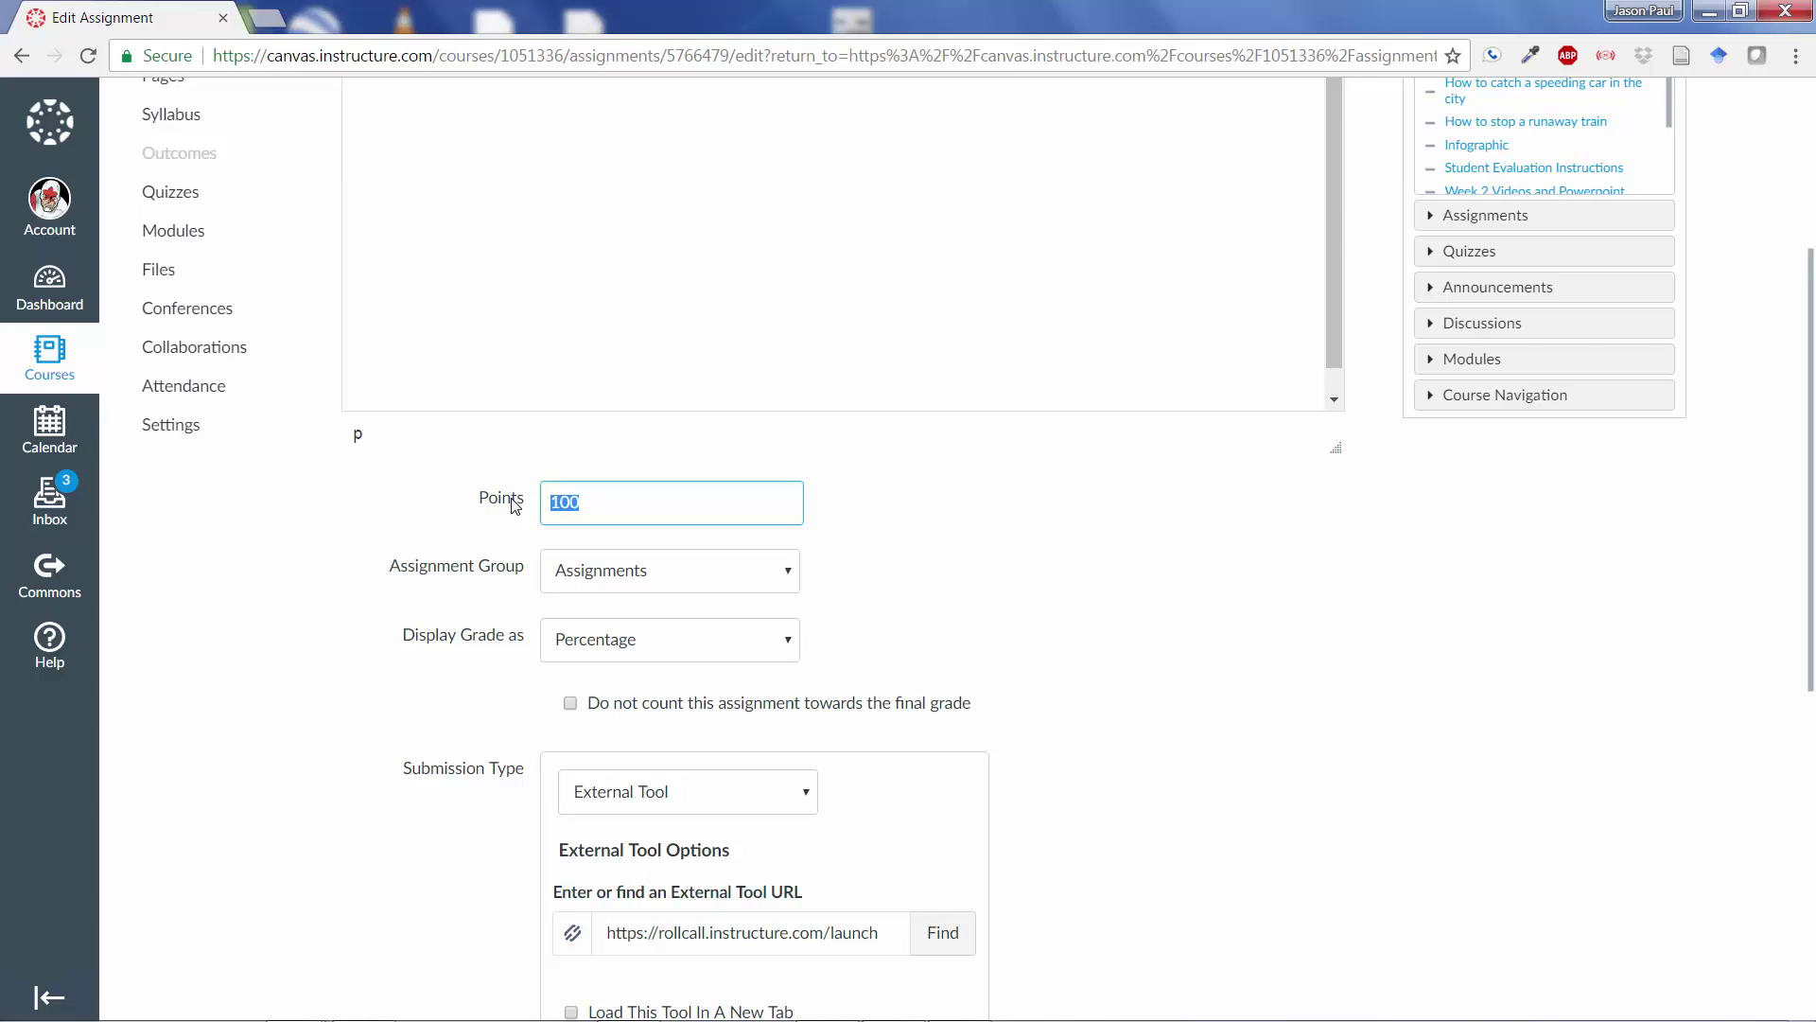
type("15")
left_click_drag(1812, 421, 1794, 821)
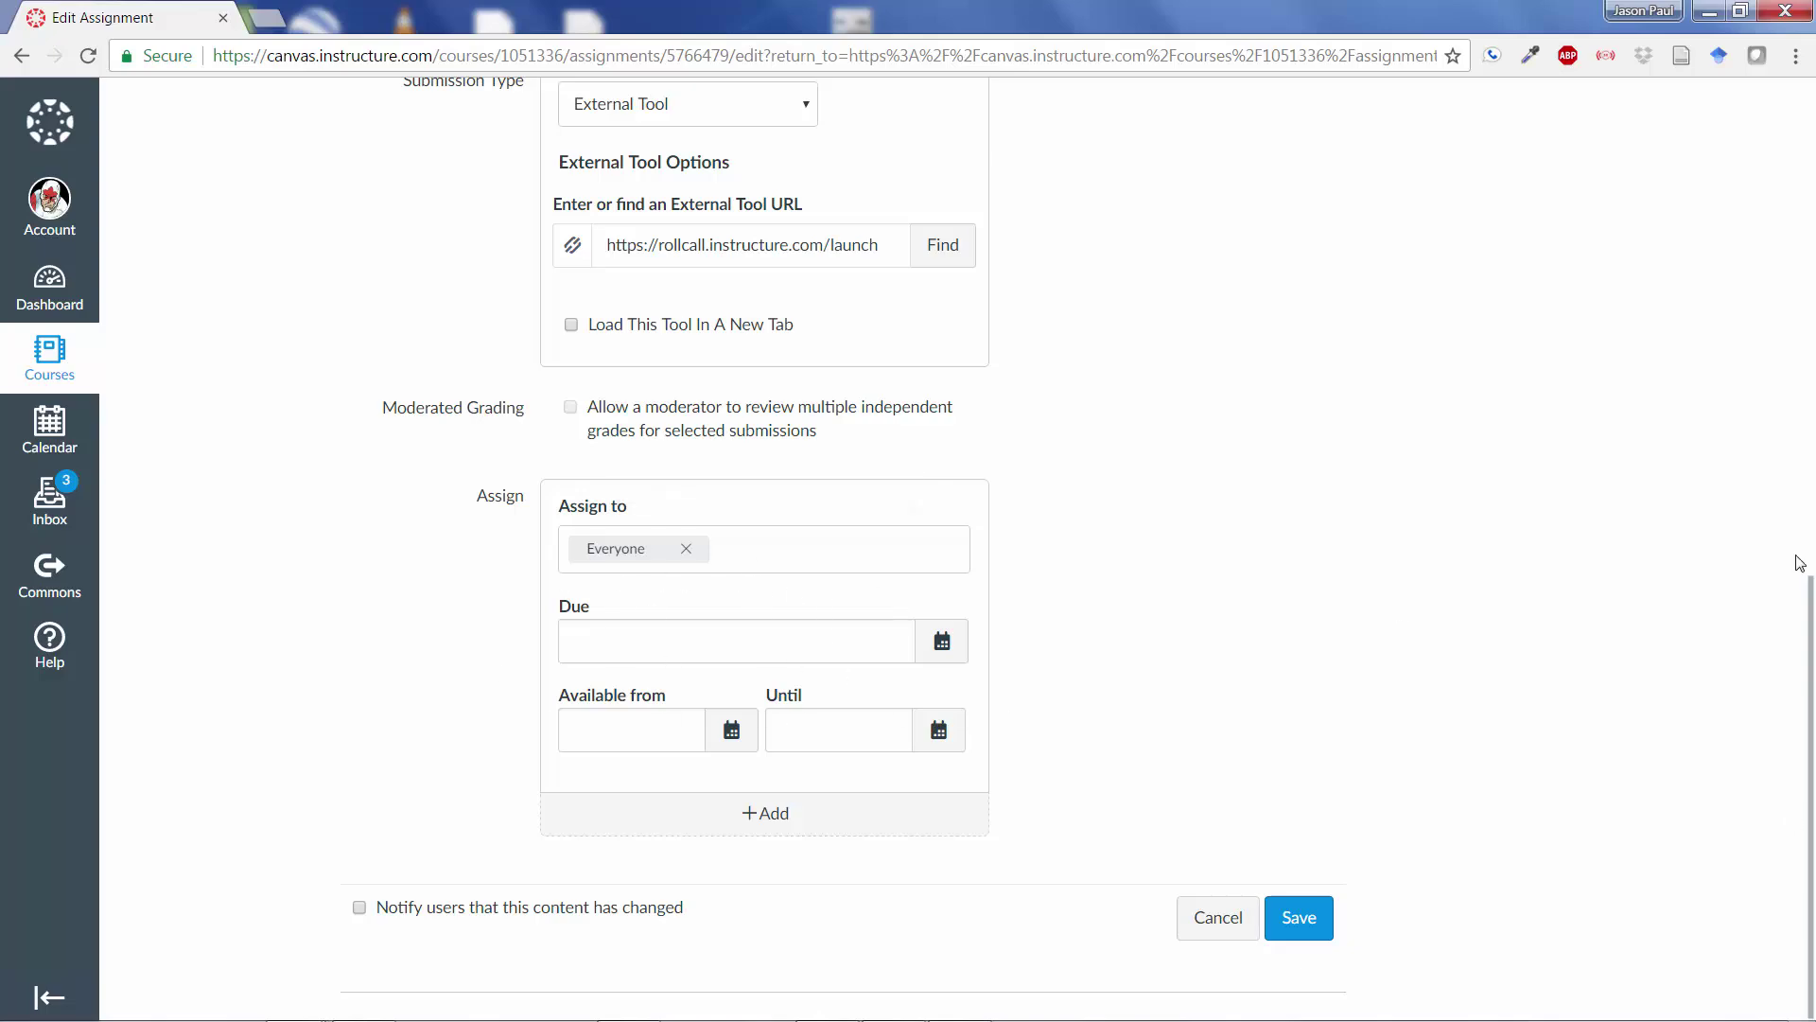
scroll(1784, 417, "up", 12)
scroll(1785, 417, "down", 12)
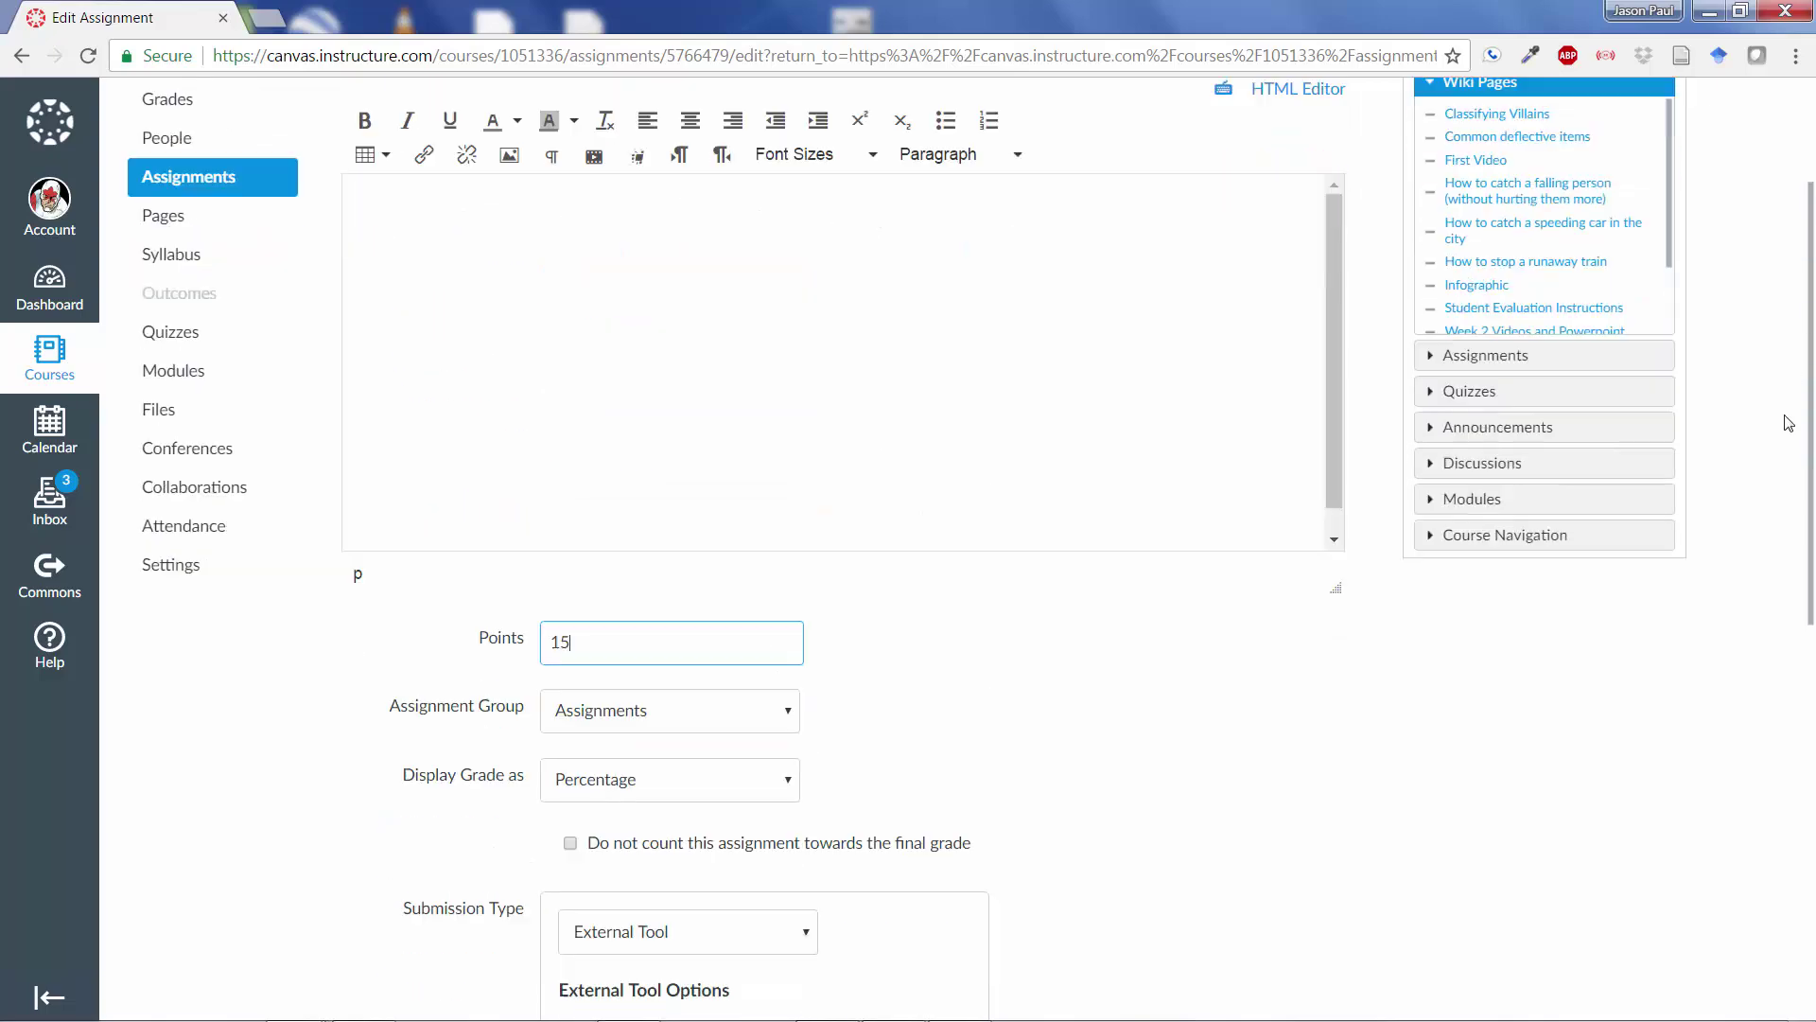
left_click_drag(1810, 634, 1813, 127)
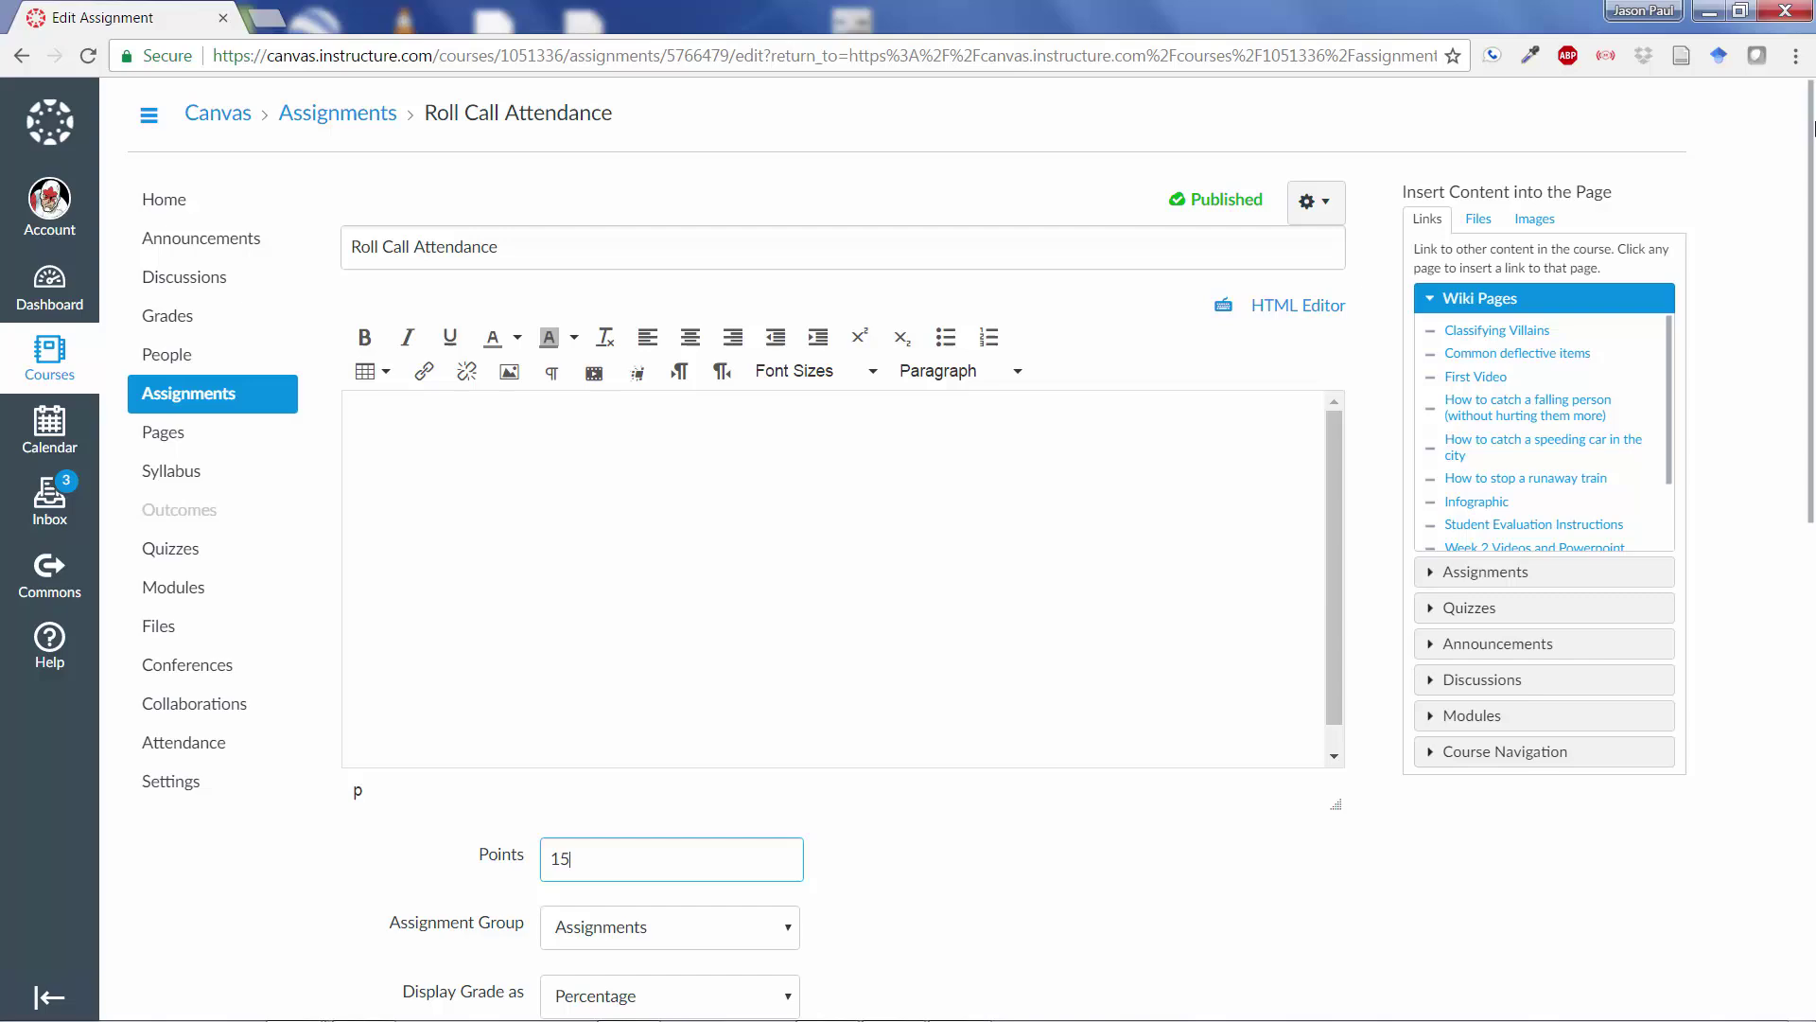
left_click_drag(1813, 127, 1711, 695)
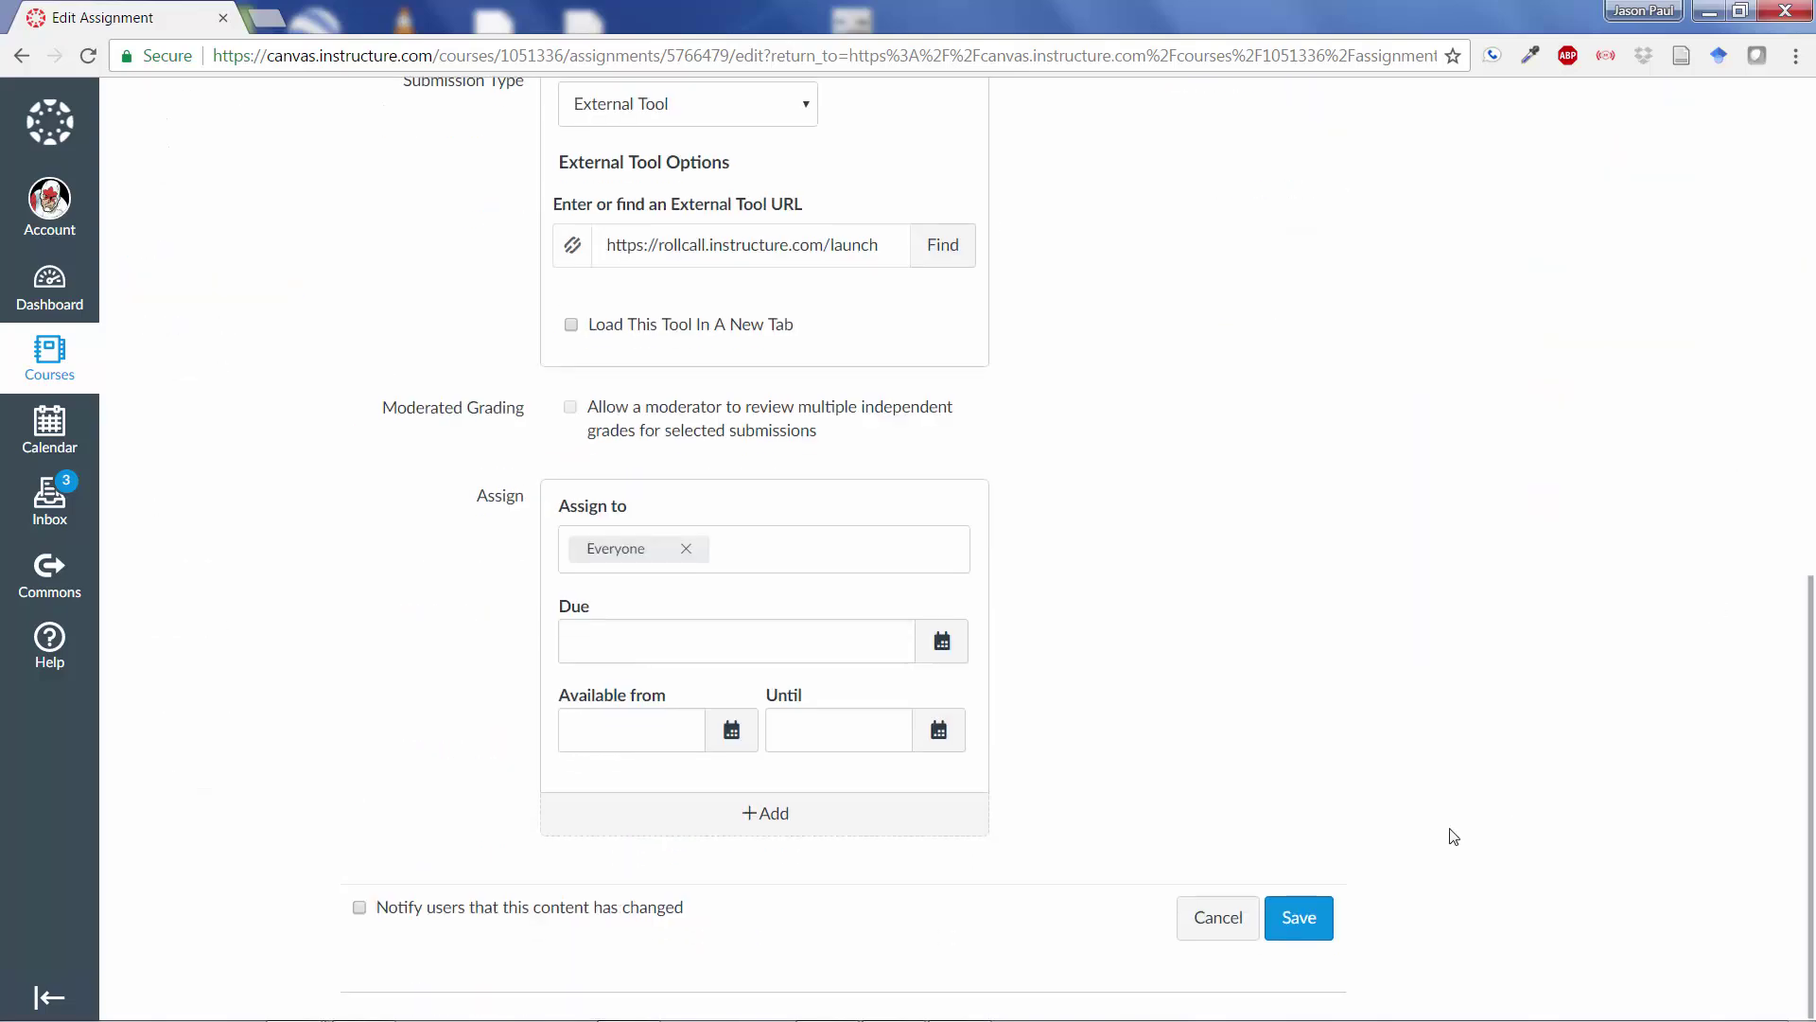
left_click(1308, 916)
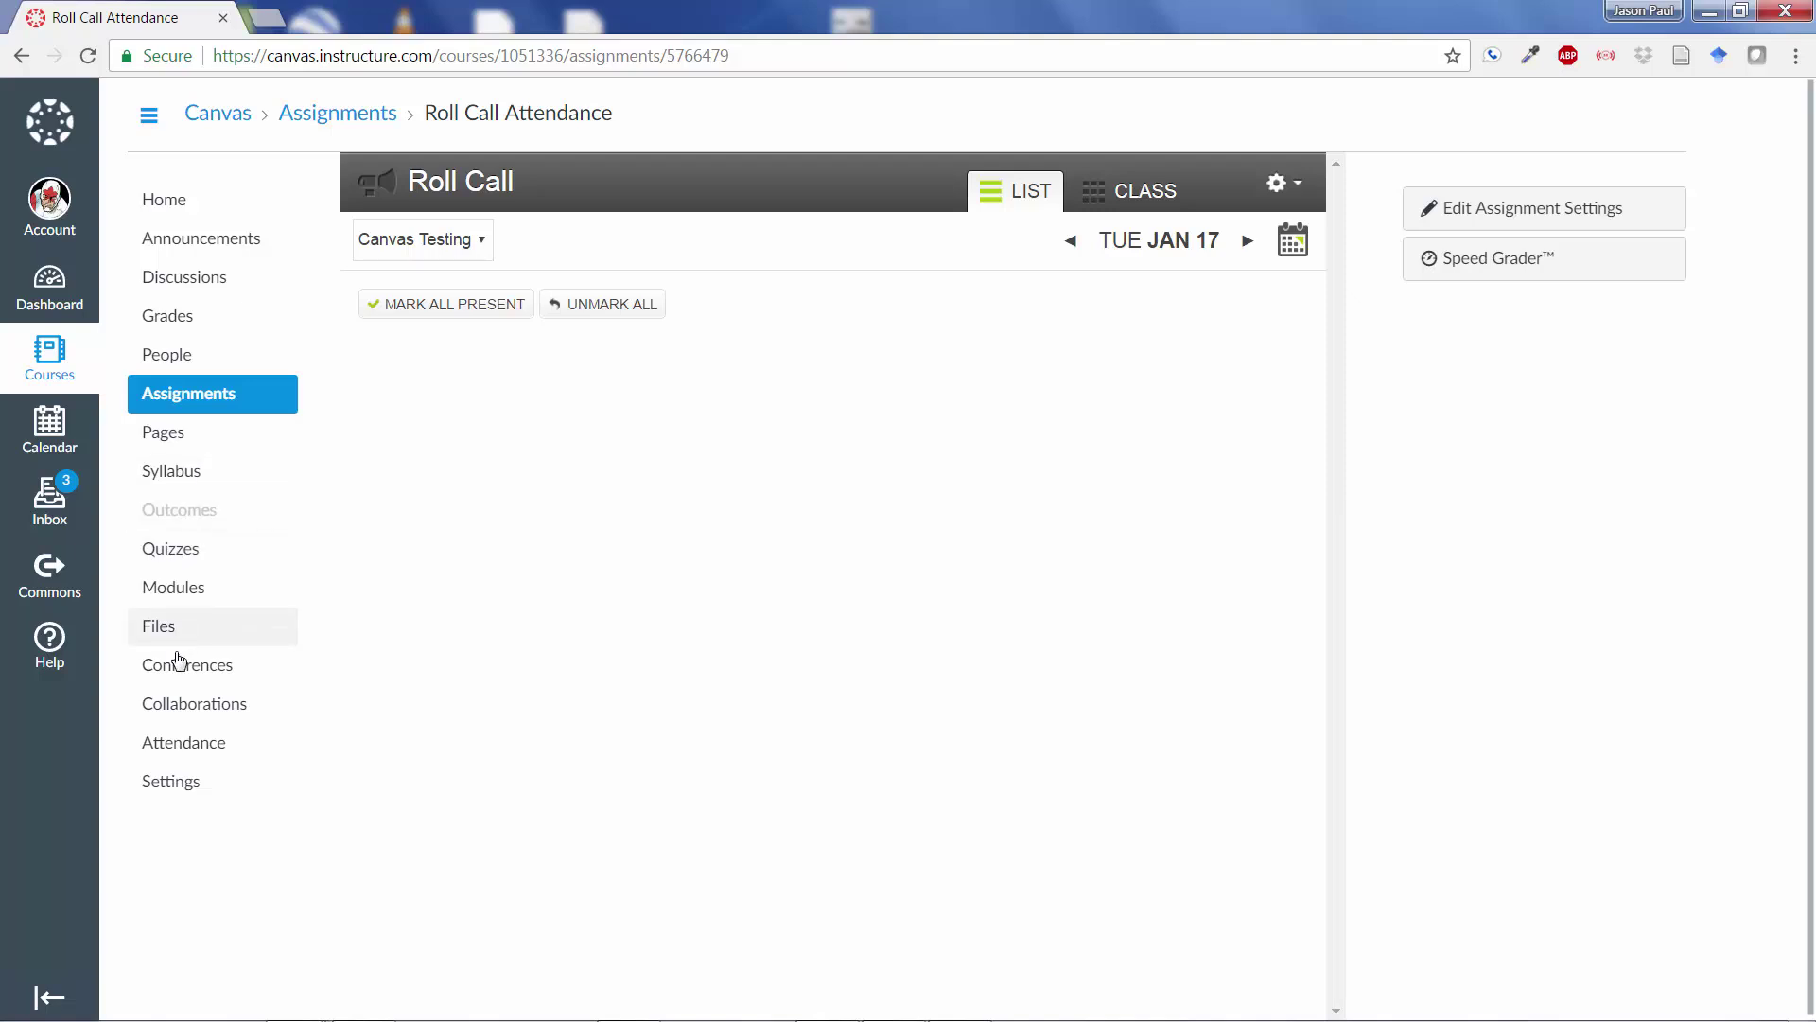
Step: Open Grades and scroll right to the Roll Call Attendance column, now out of 15
left_click(212, 326)
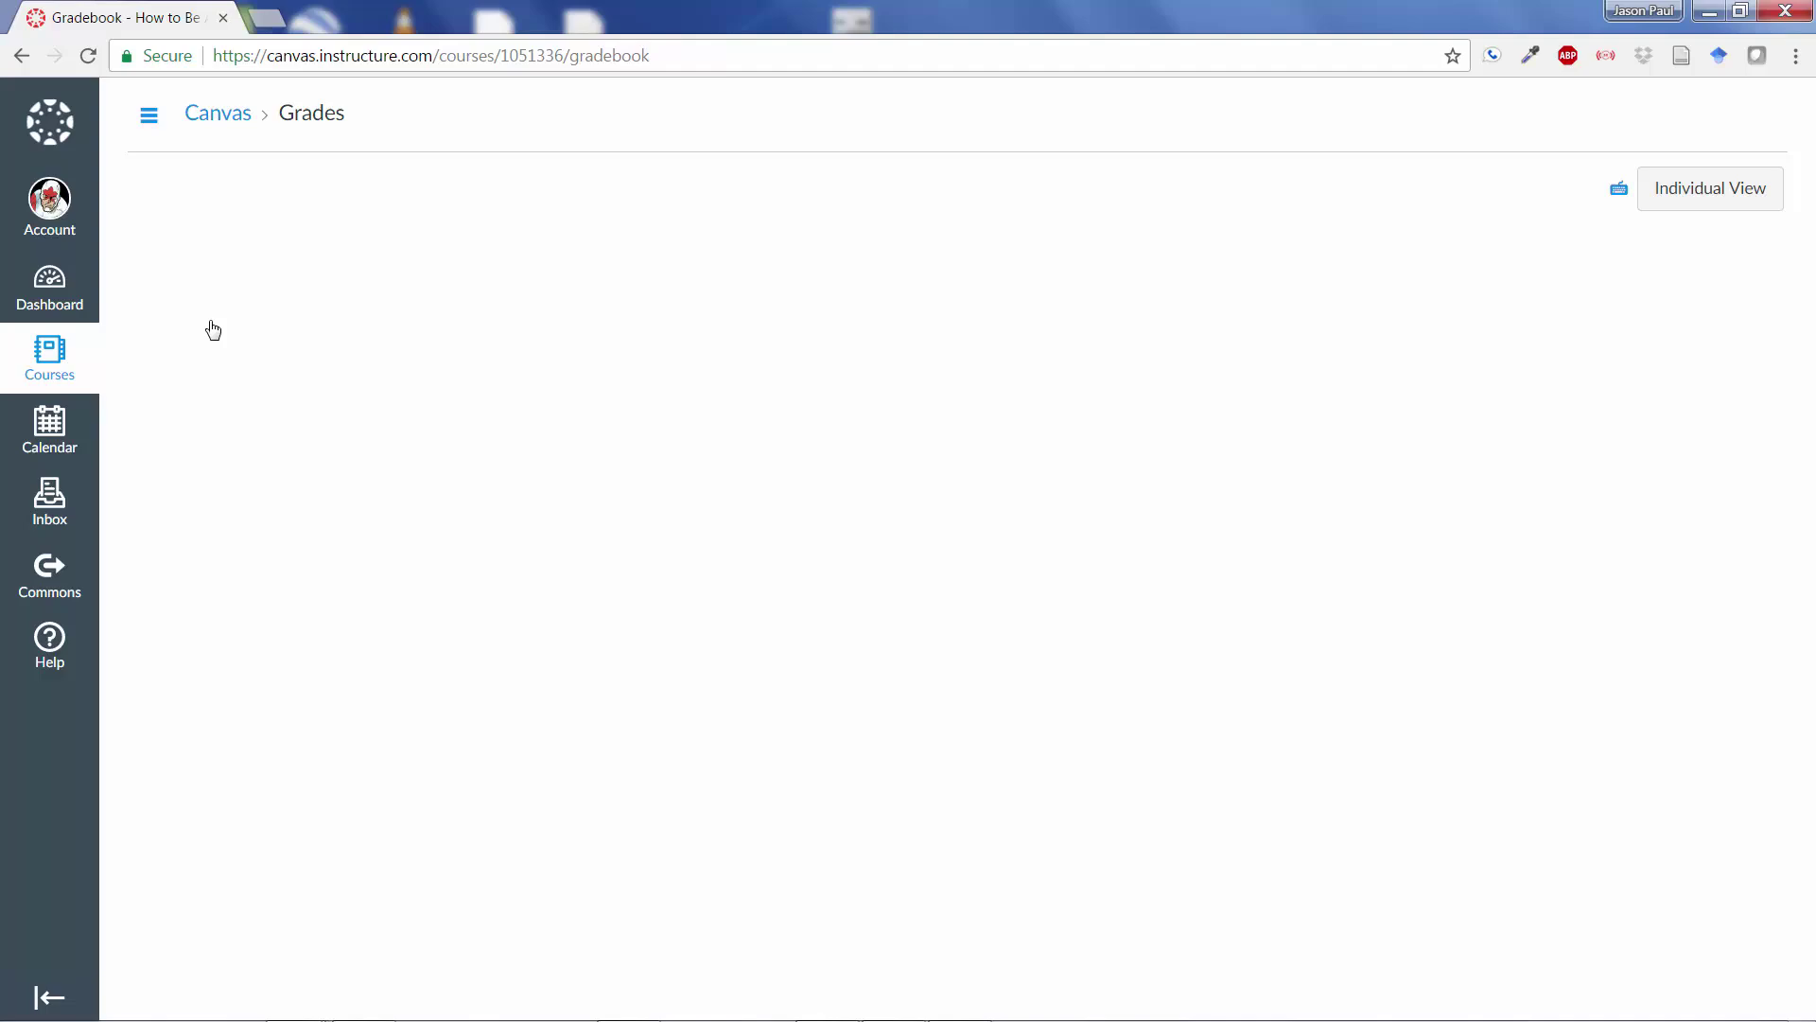
left_click_drag(991, 1014, 1617, 1014)
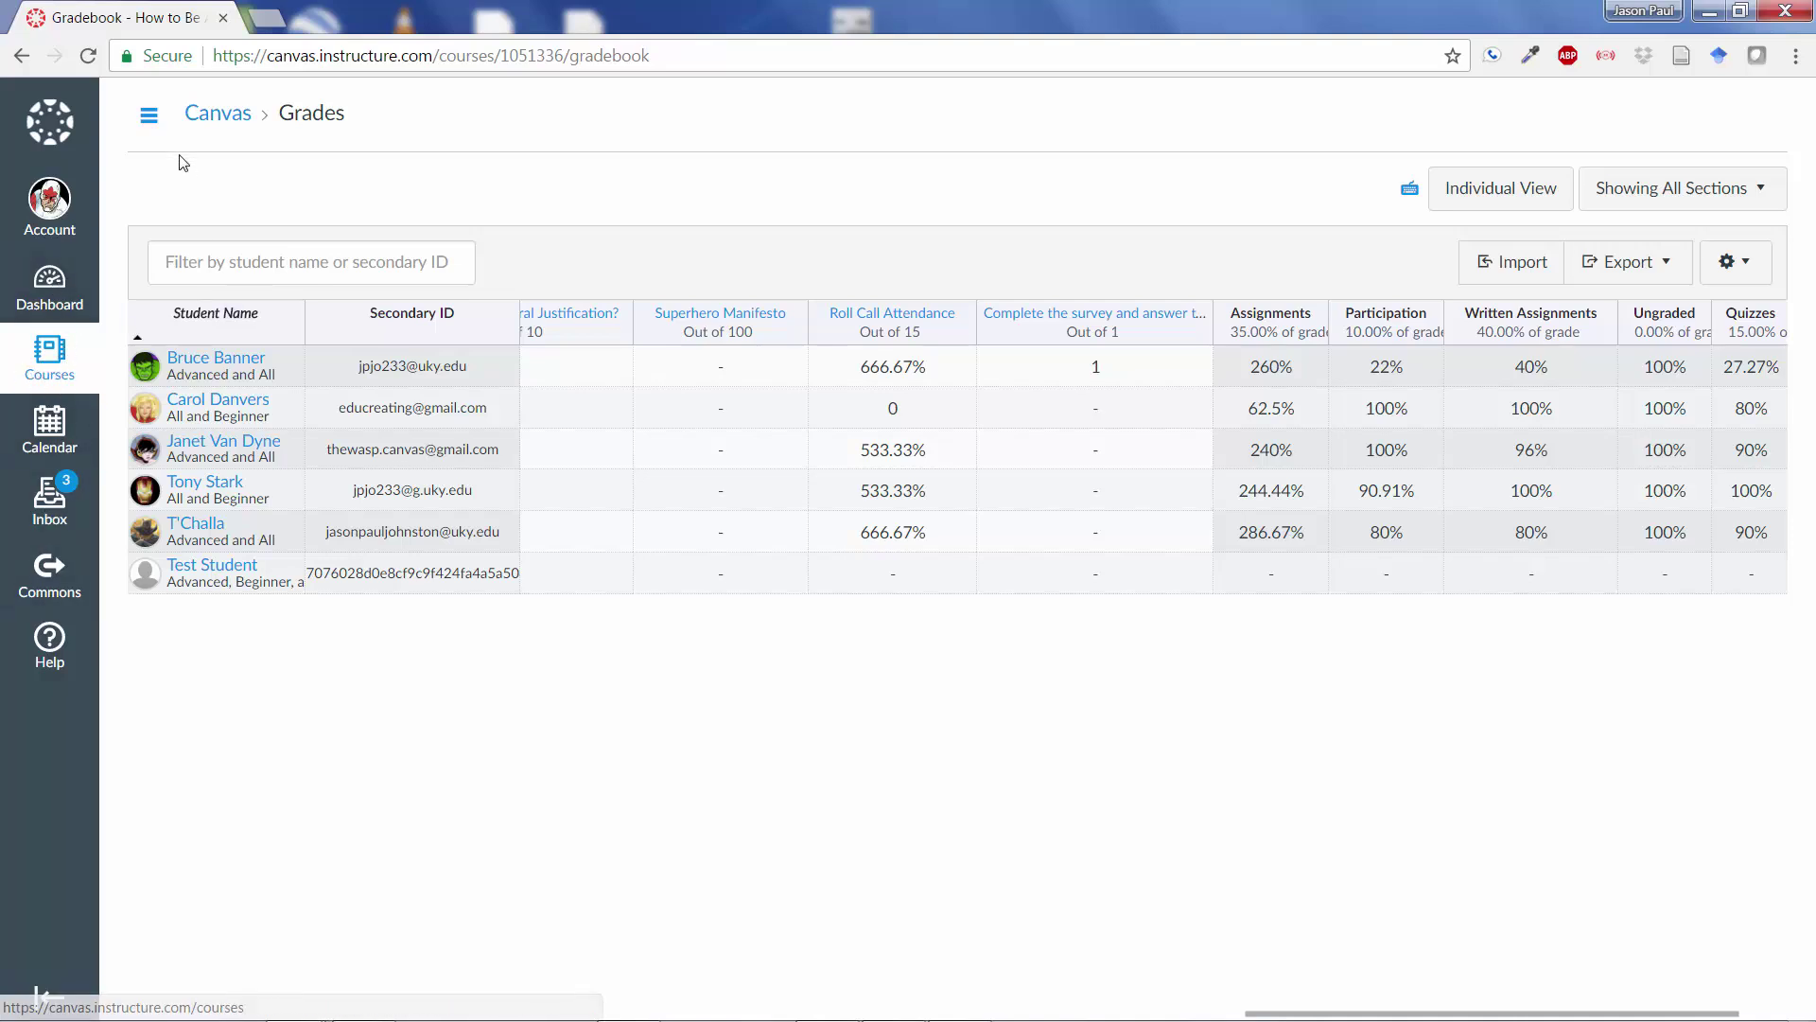
left_click(148, 114)
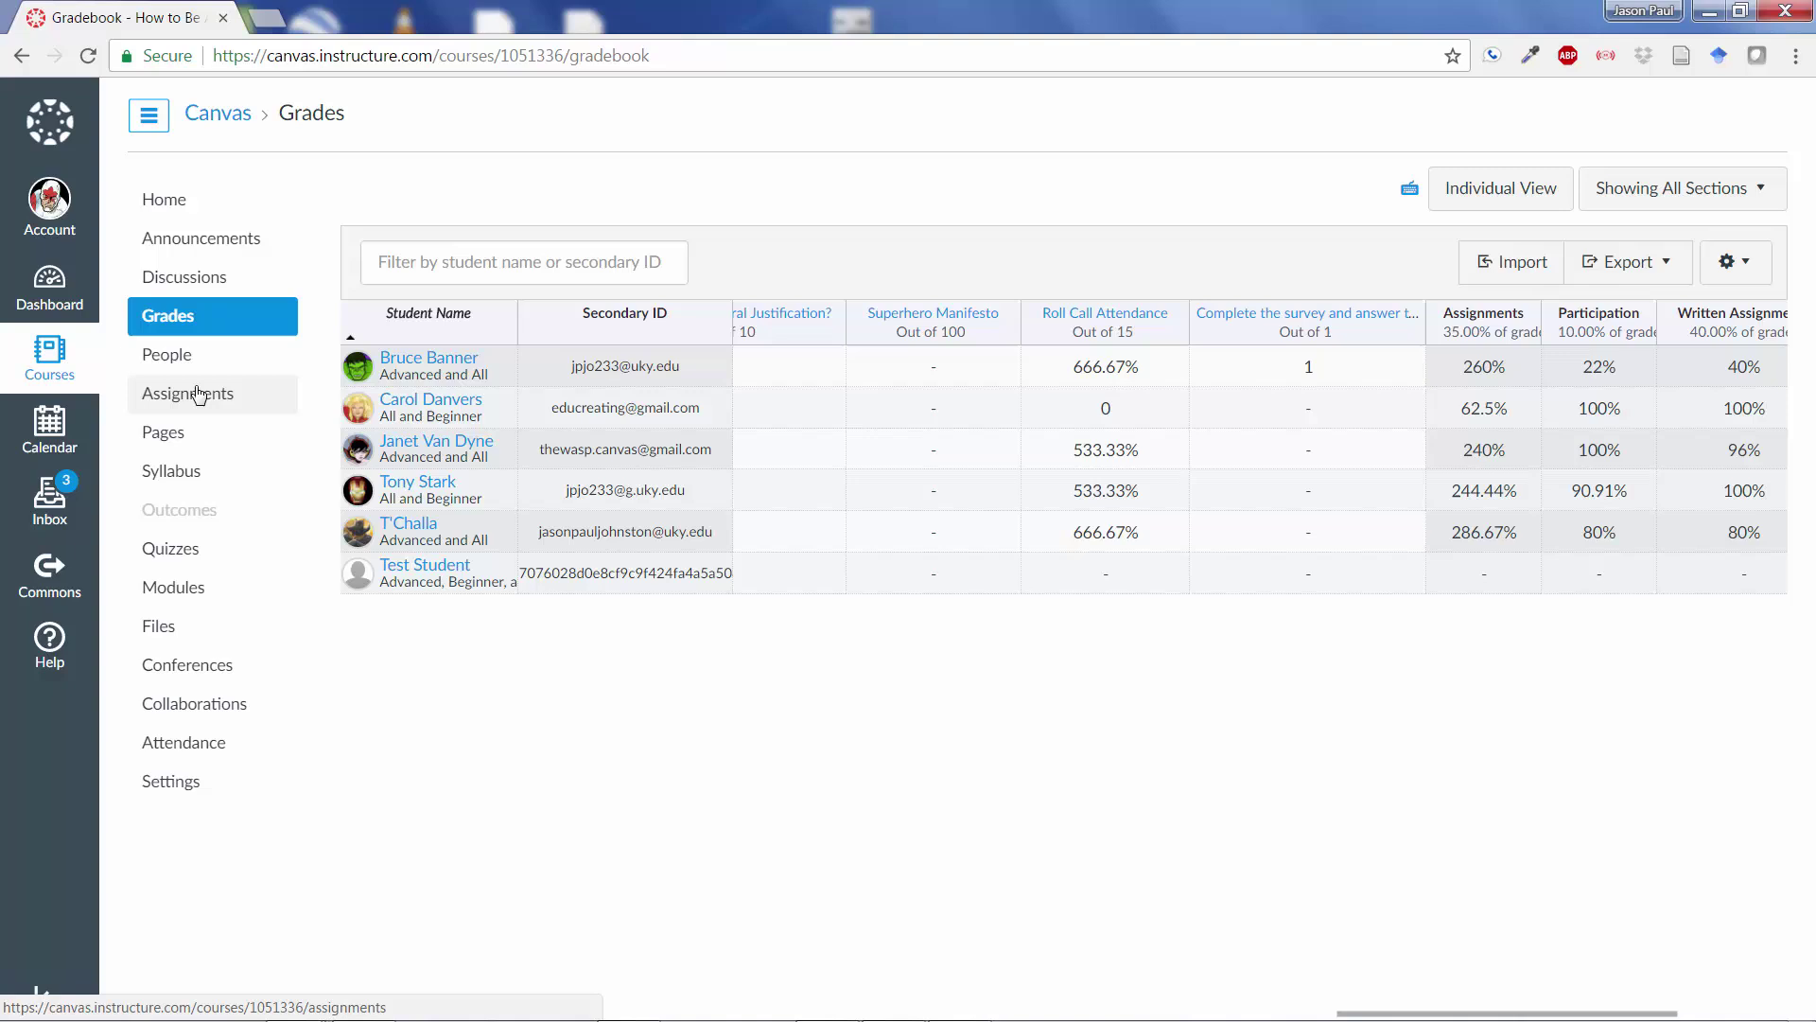
Step: In Roll Call, show All sections, unmark everyone, then mark all five students present
left_click(187, 742)
left_click(402, 247)
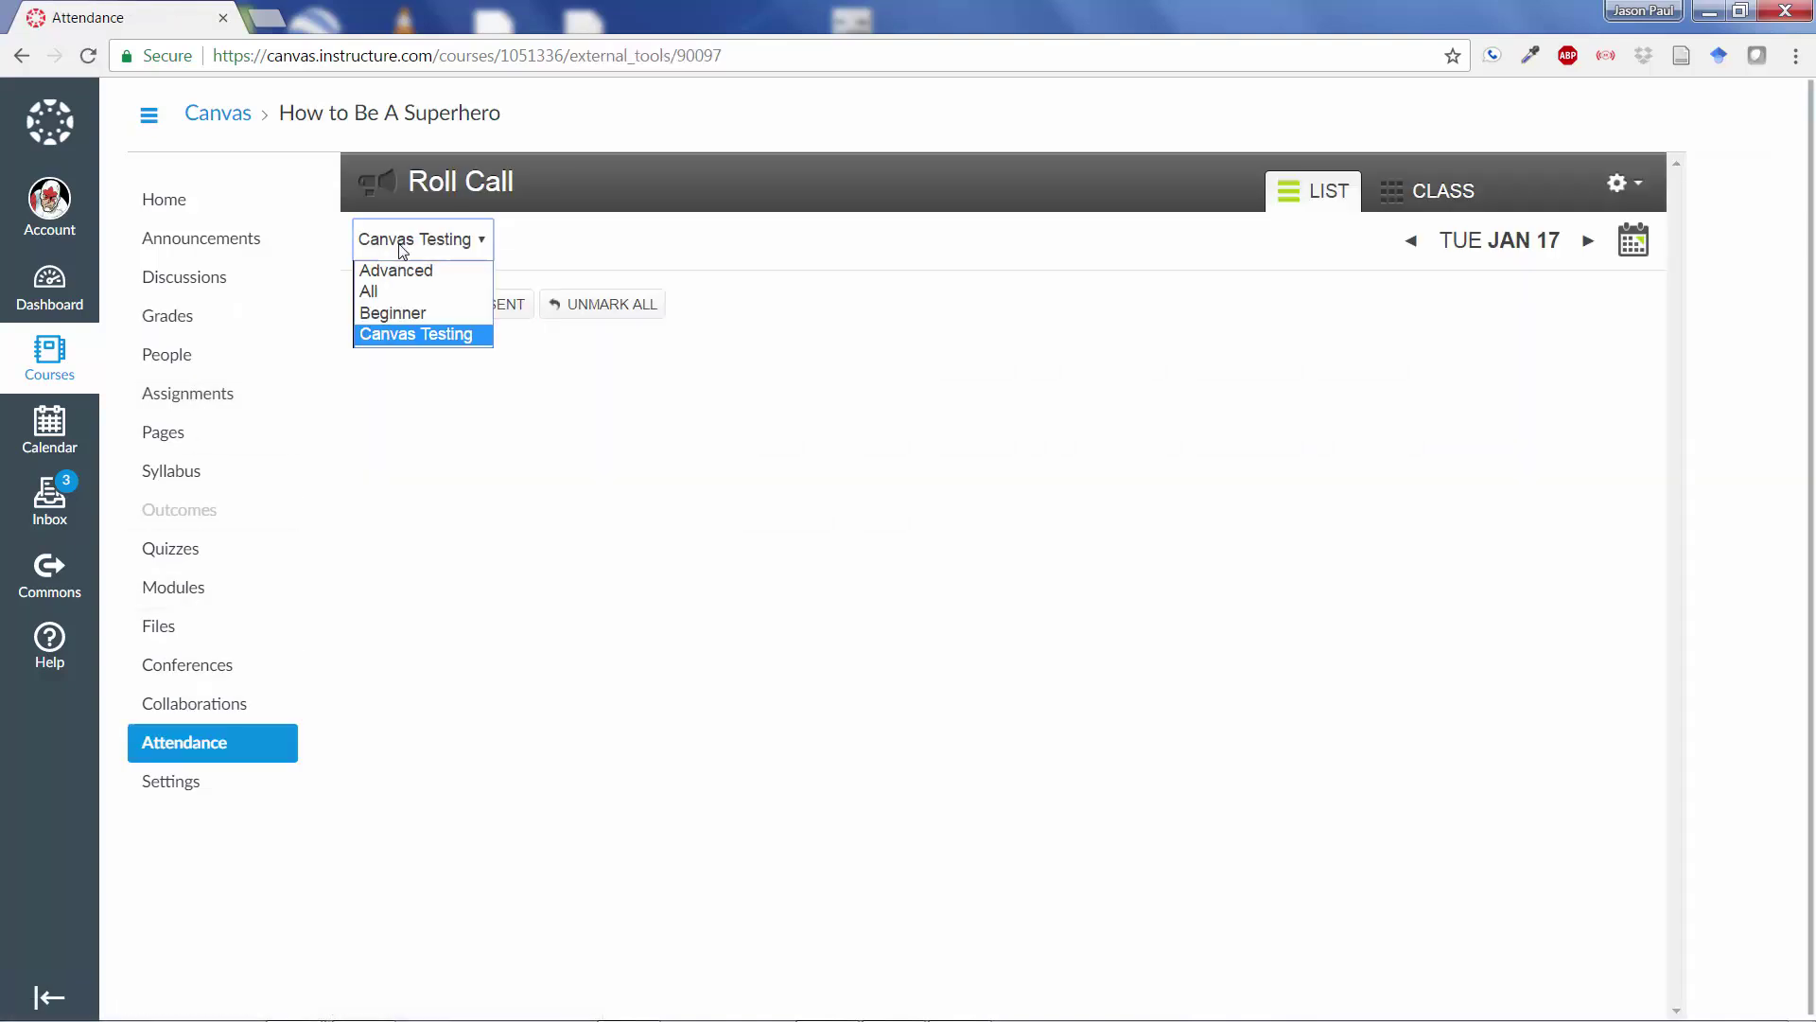
left_click(369, 291)
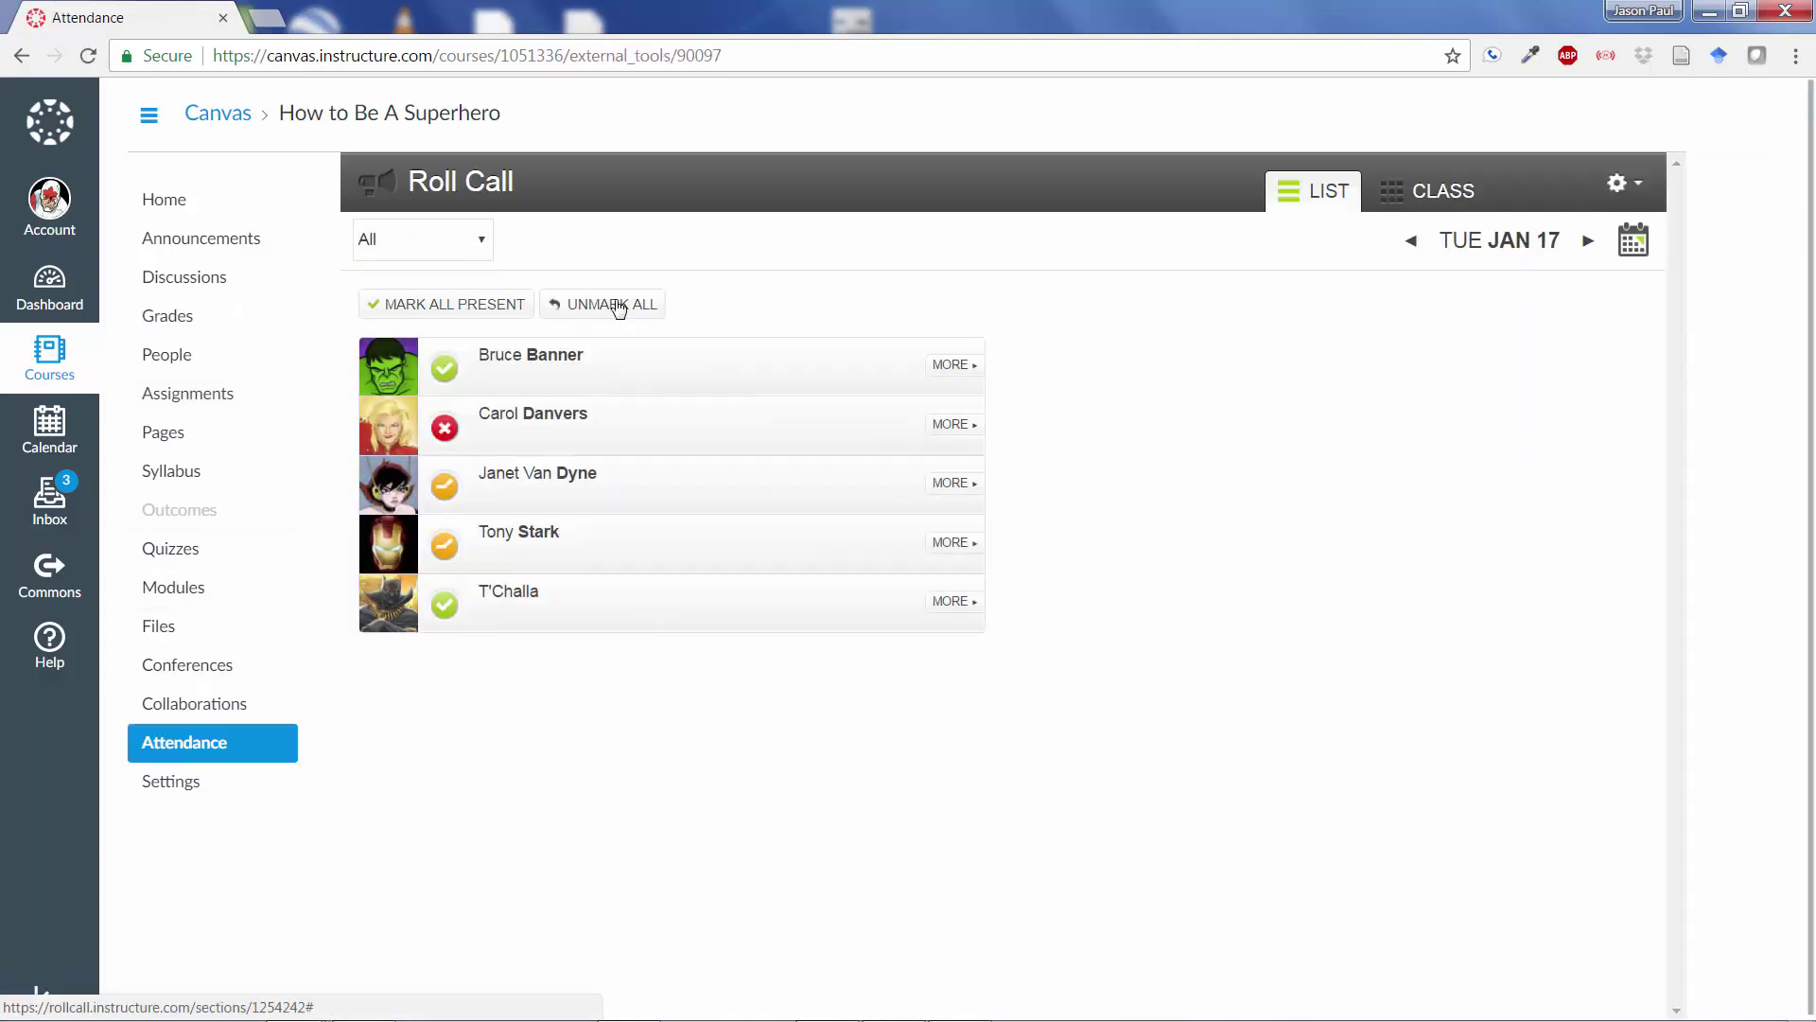
left_click(619, 304)
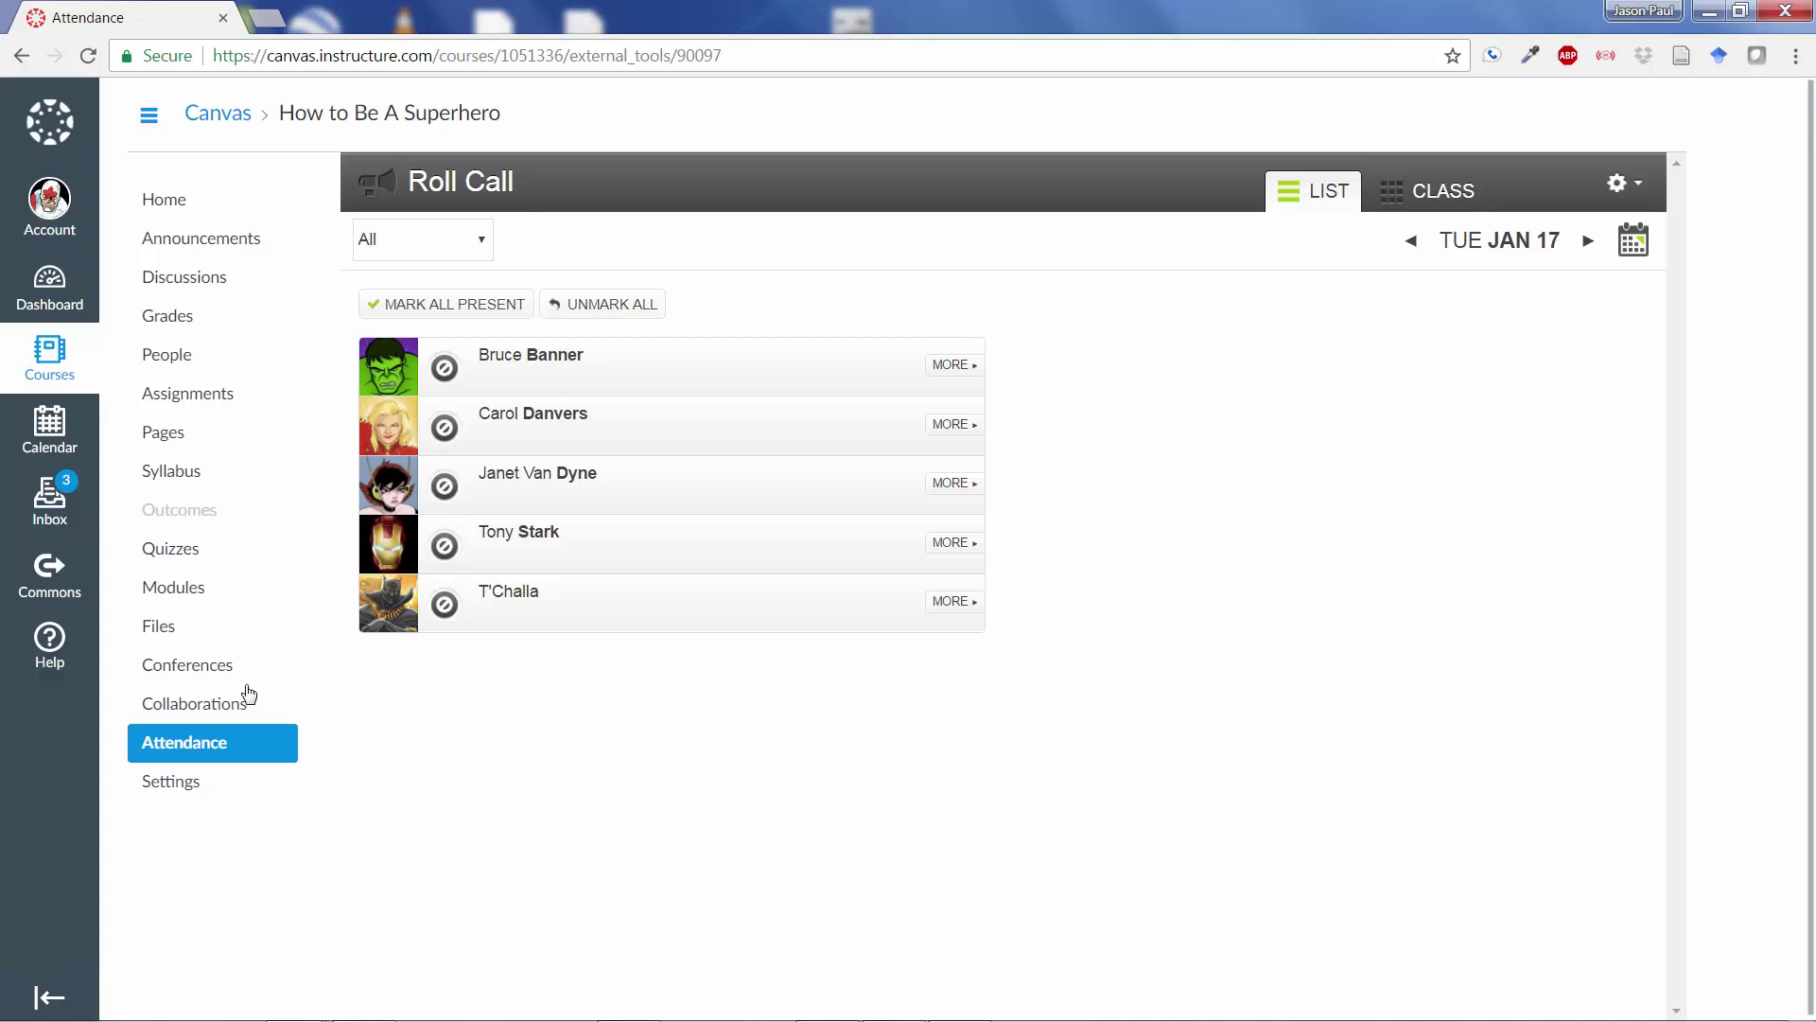
left_click(447, 369)
left_click(498, 306)
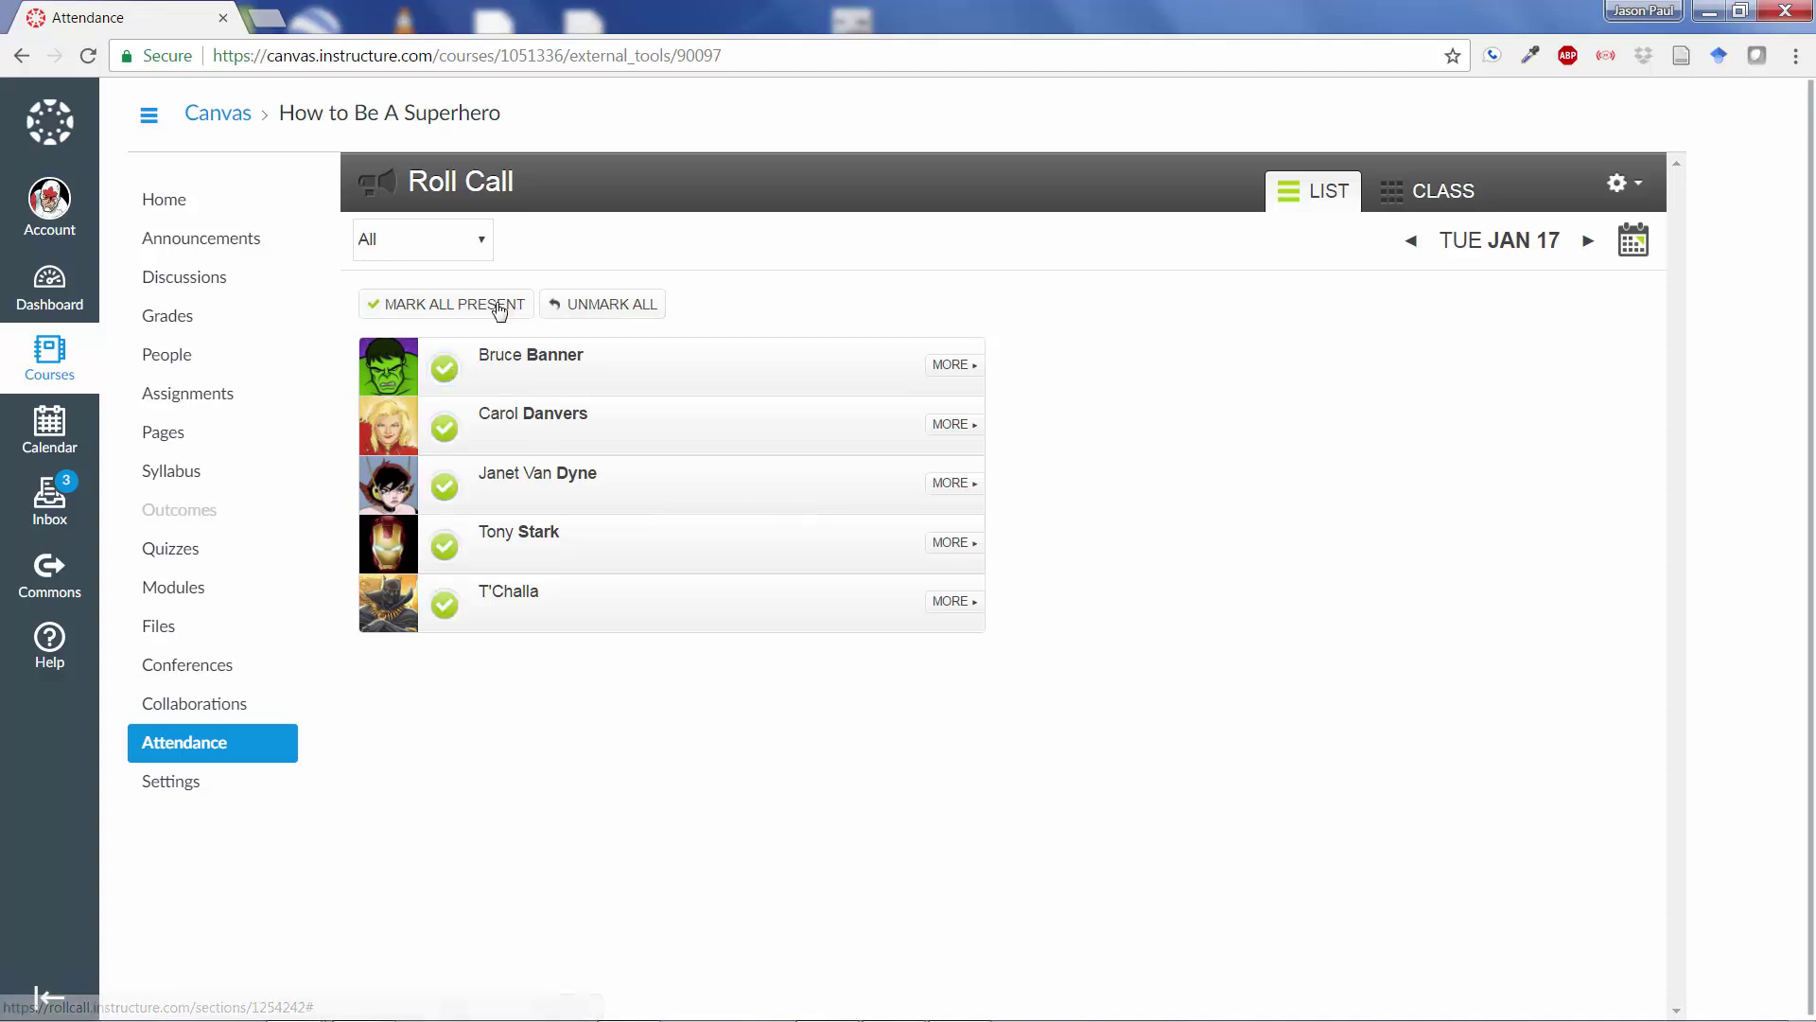
left_click(198, 327)
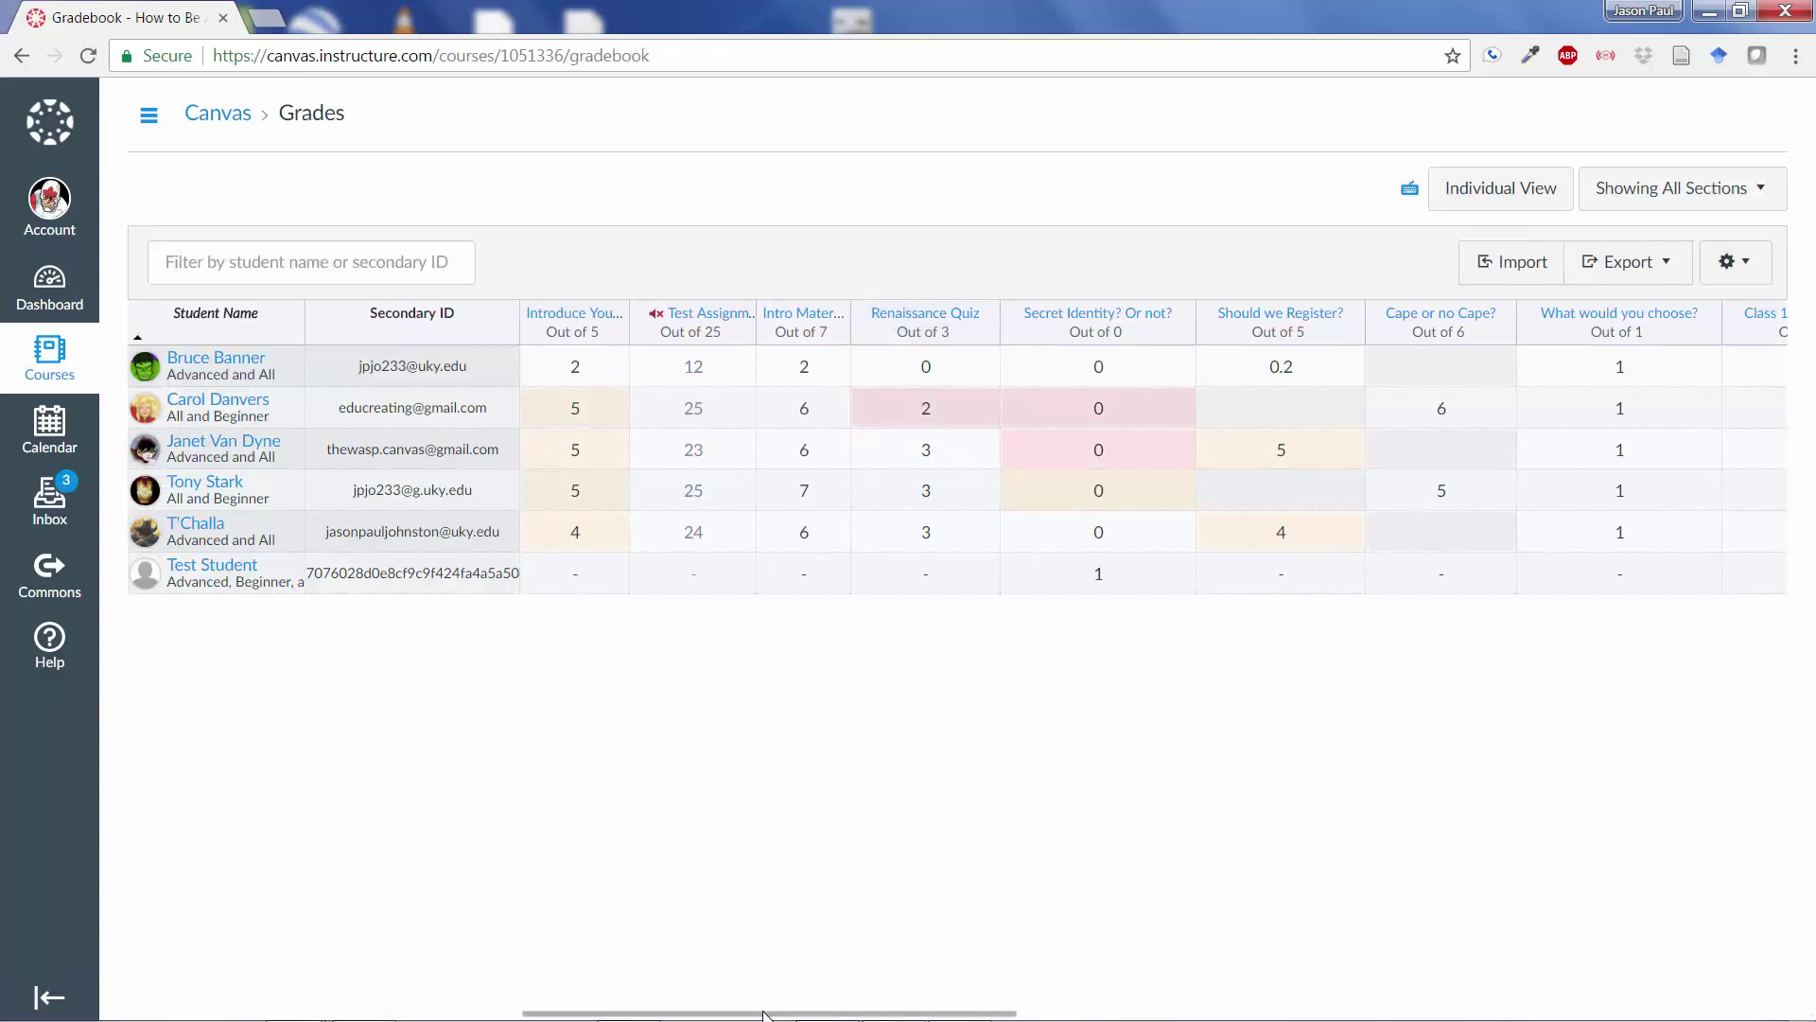
Step: Scroll to Roll Call Attendance showing 100% for all students, open its header menu and close it
left_click_drag(764, 1014, 1534, 1017)
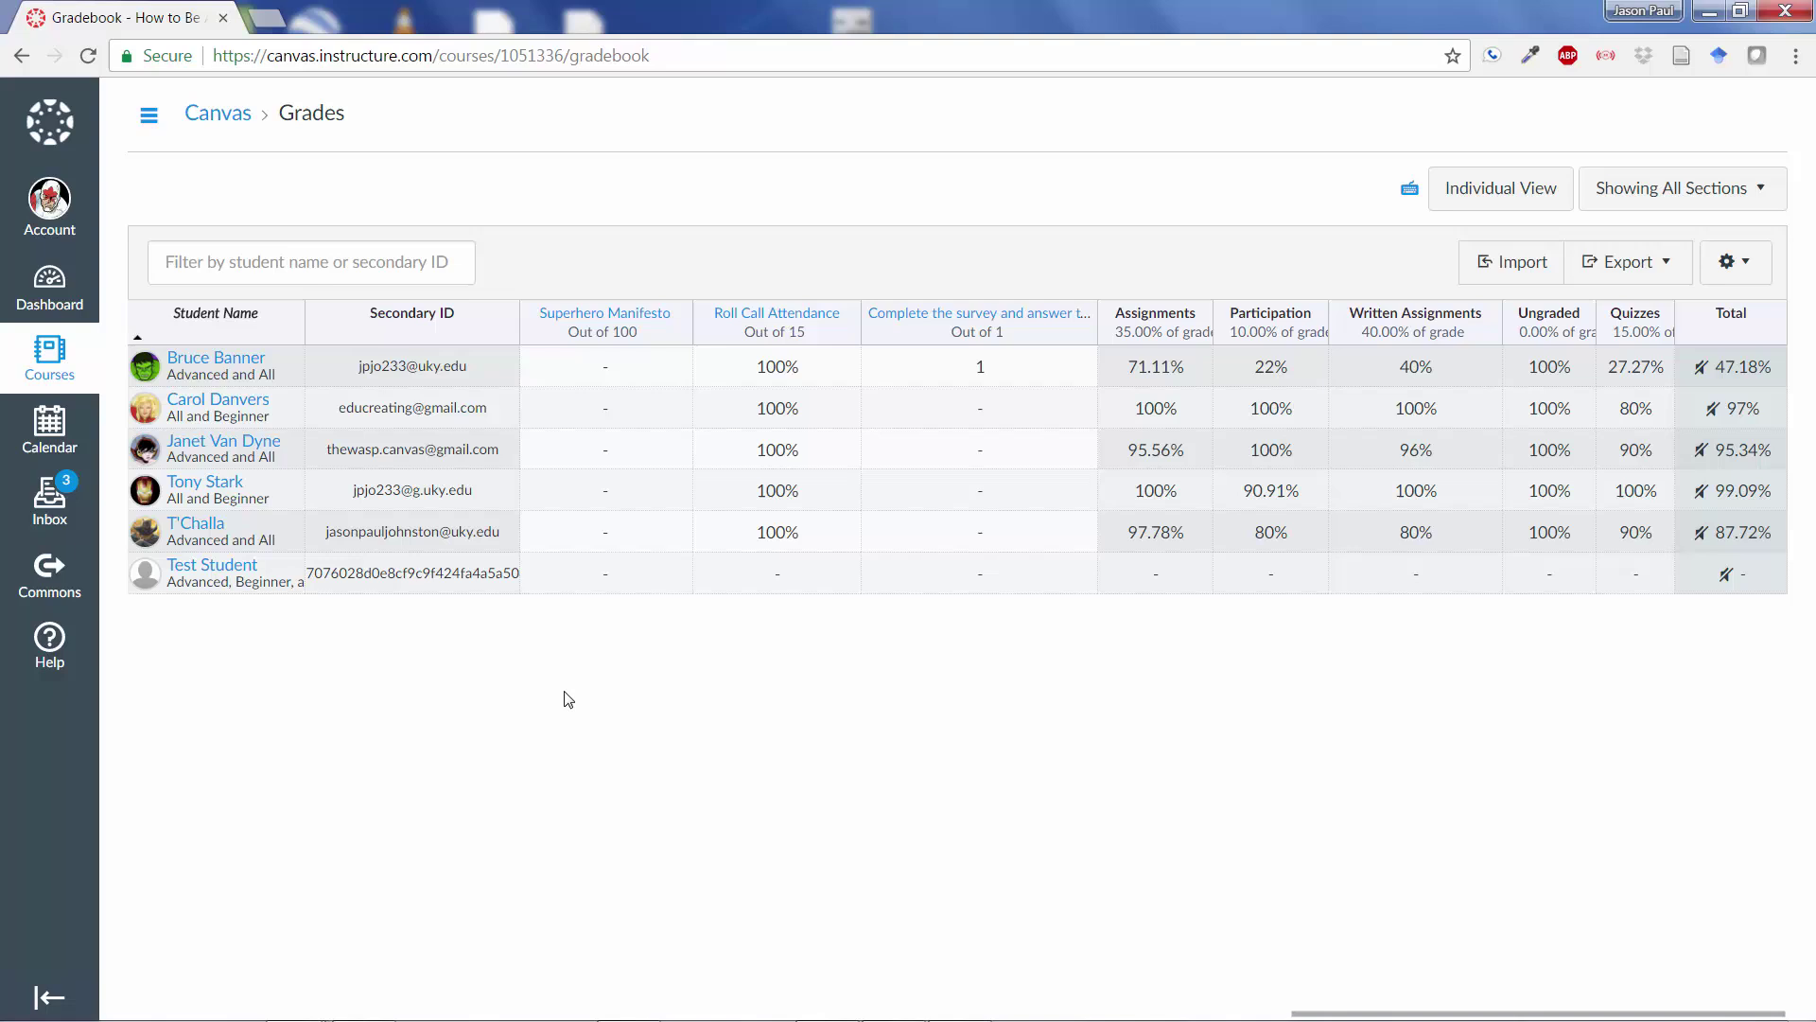
left_click(850, 332)
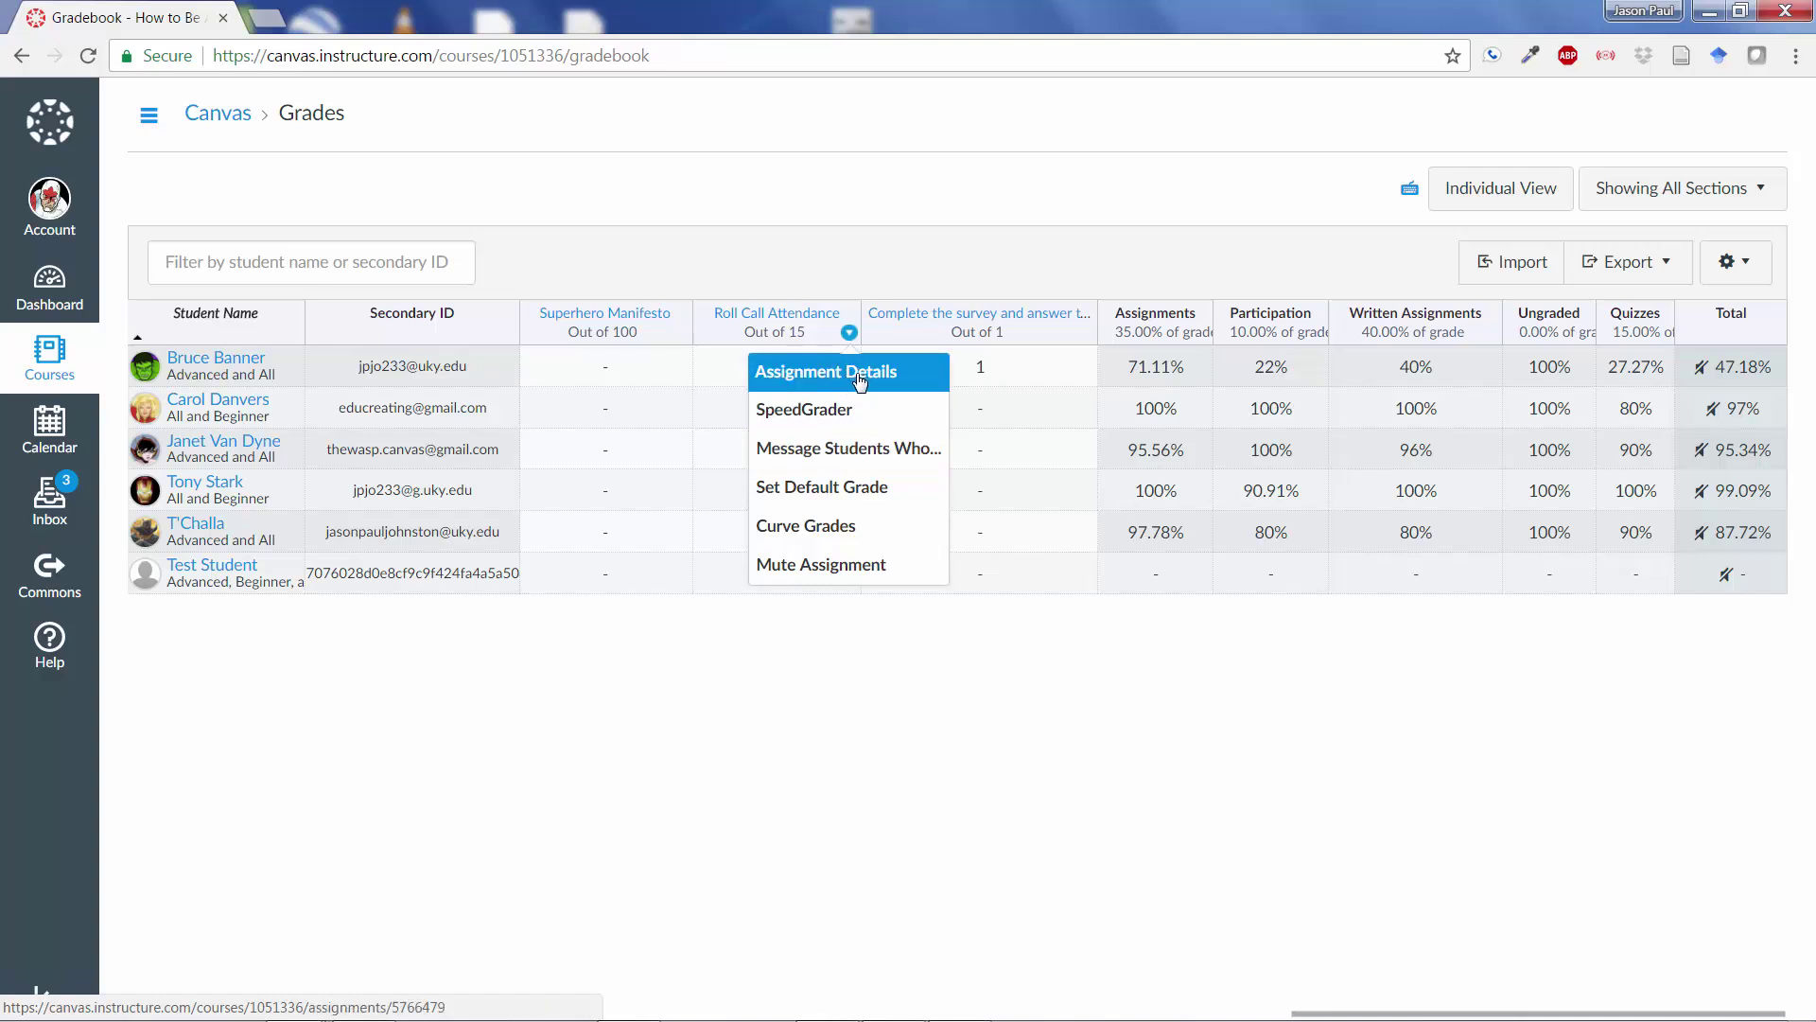
left_click(853, 660)
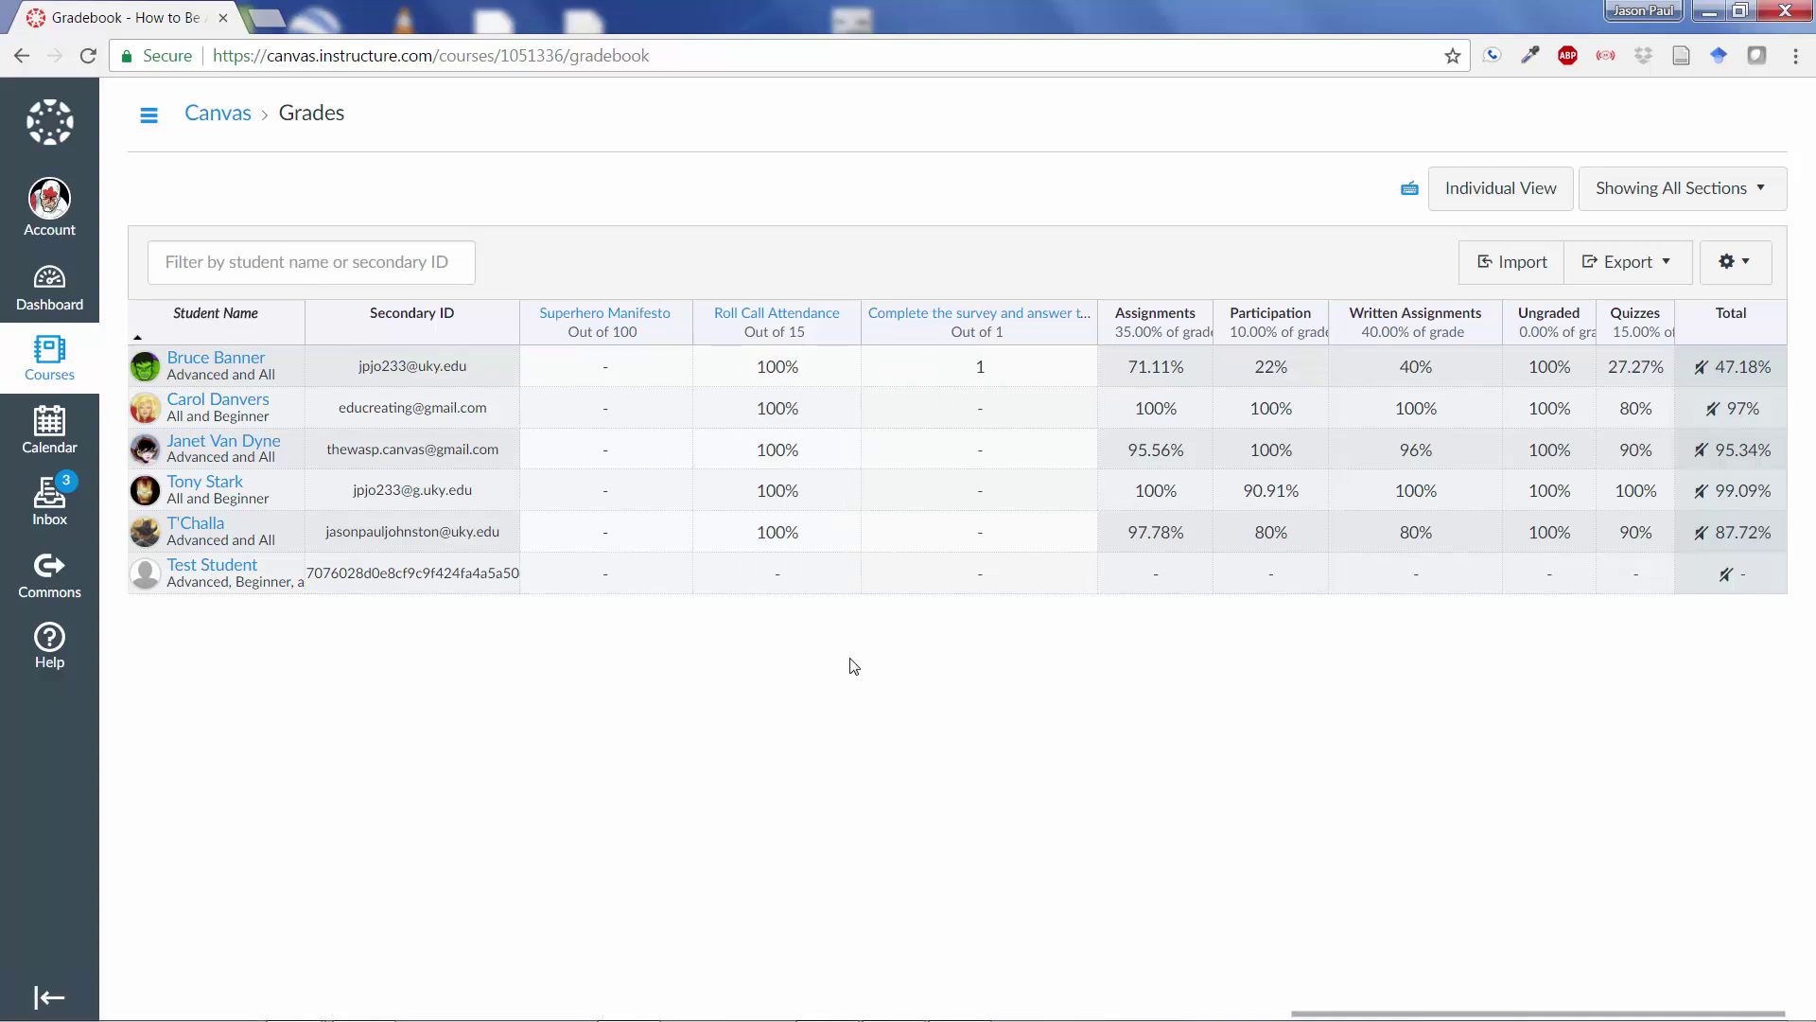
left_click_drag(1331, 1012, 326, 967)
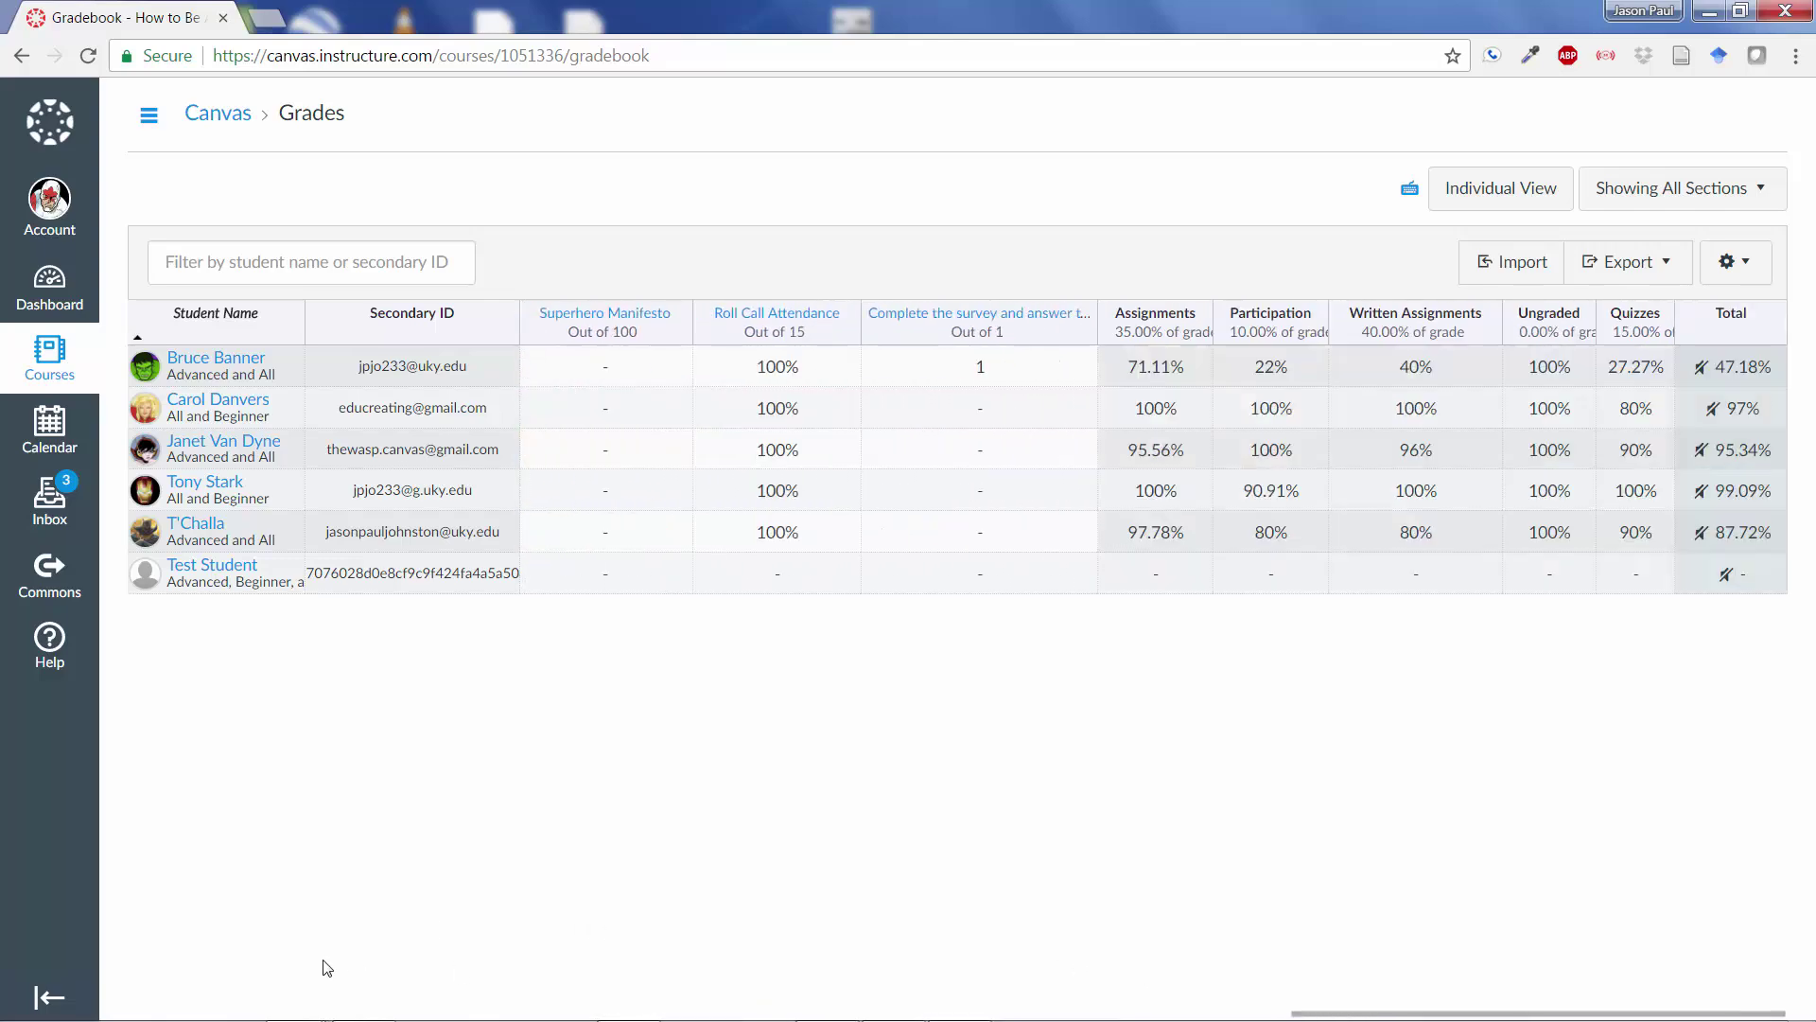